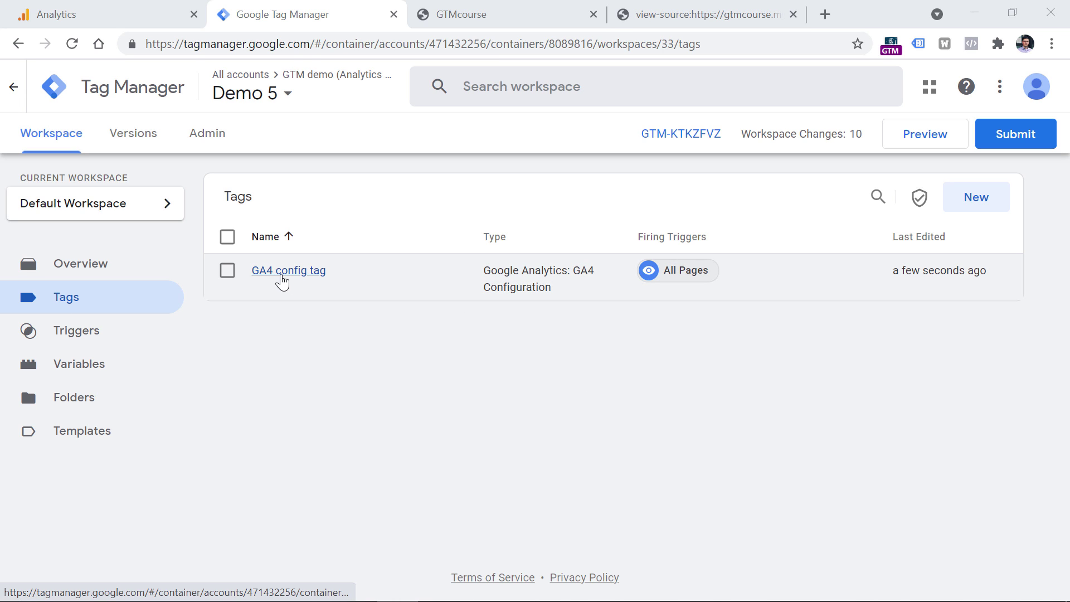
- Verify the GA4 config tag uses G-VSW03W7WS4 on All Pages, then view the store's page source
left_click(281, 277)
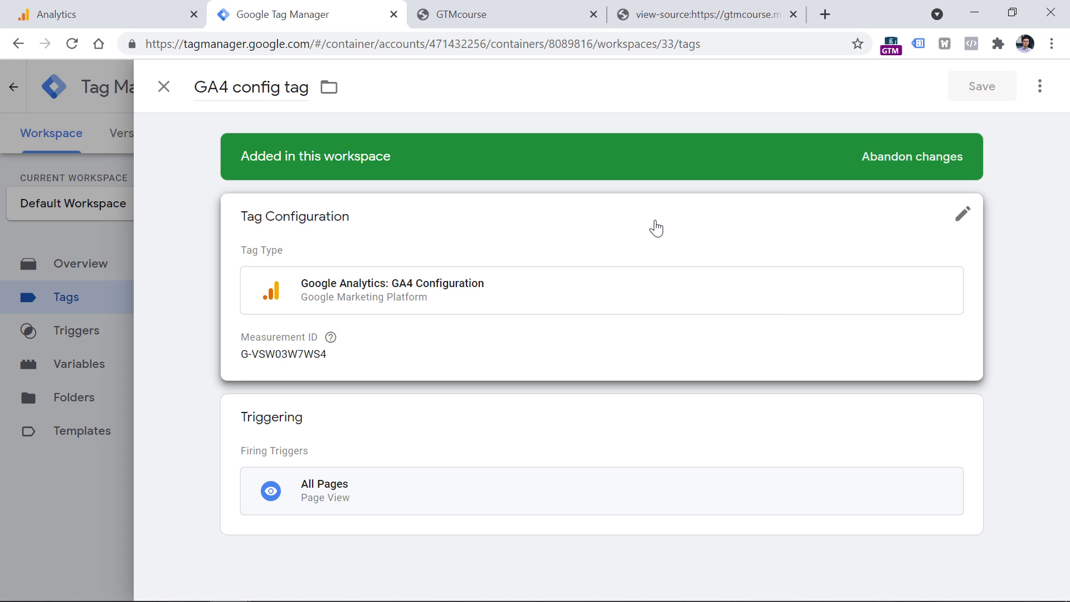
key("ctrl+4")
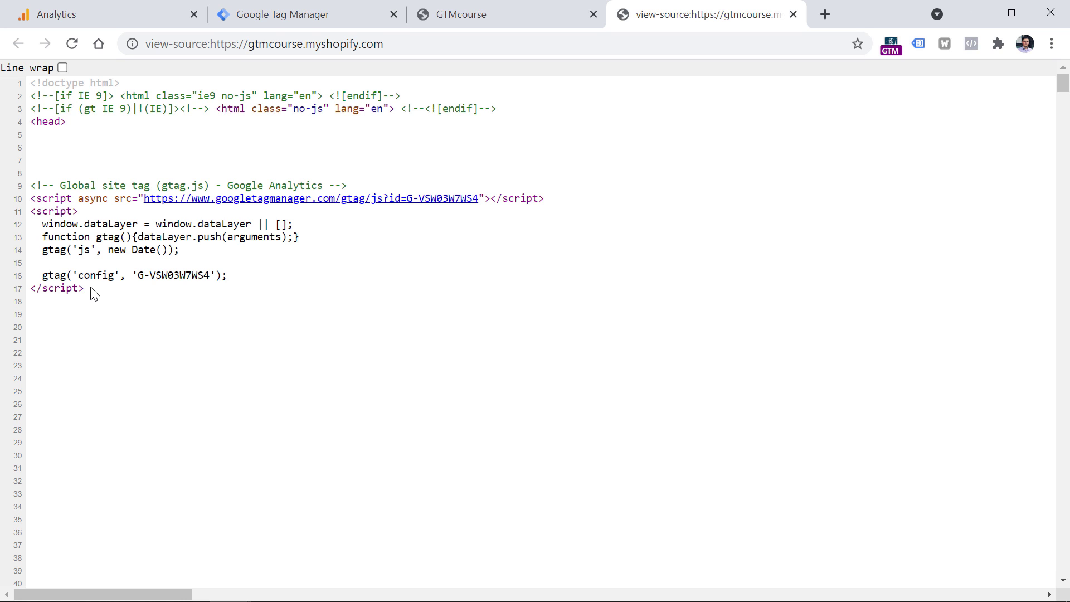
- Return to the Tag Manager Tags list showing the GA4 config tag on All Pages
key("ctrl+2")
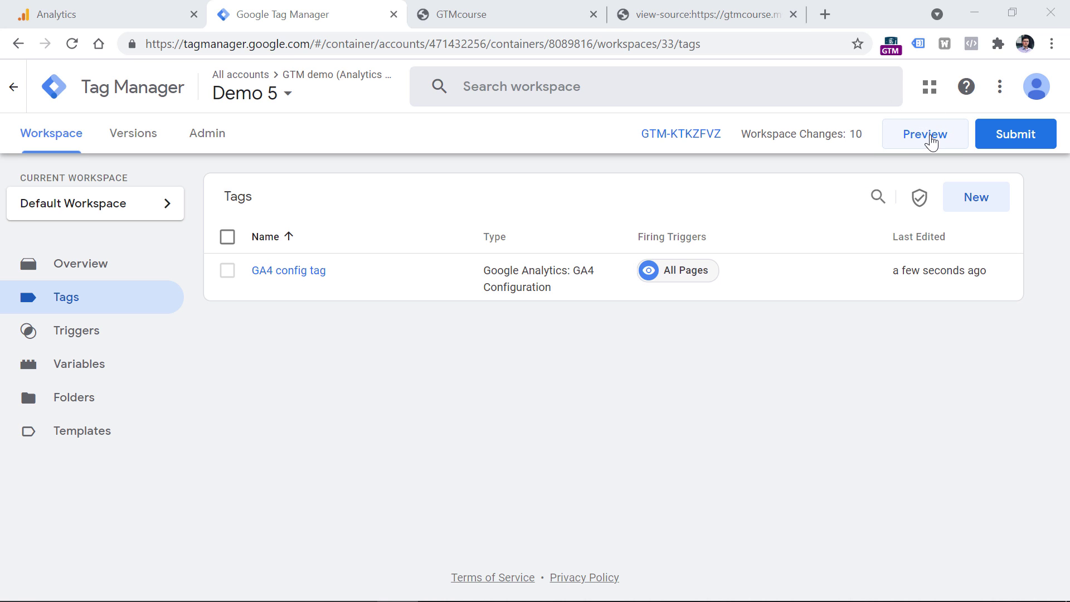
left_click(930, 139)
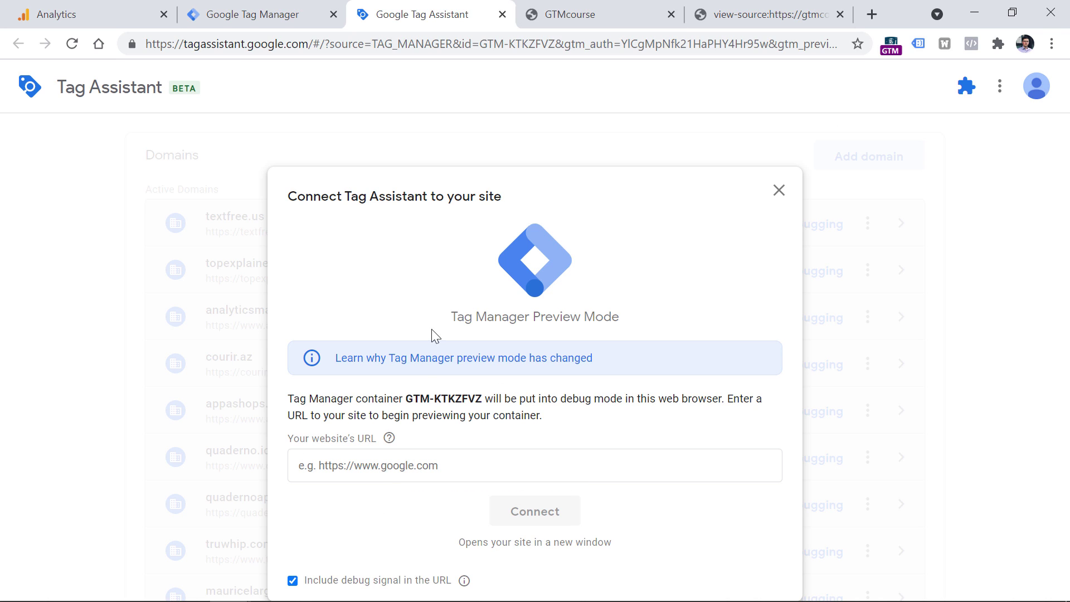
left_click(418, 468)
type("https://gtmcourse.myshopify.com/")
left_click(535, 512)
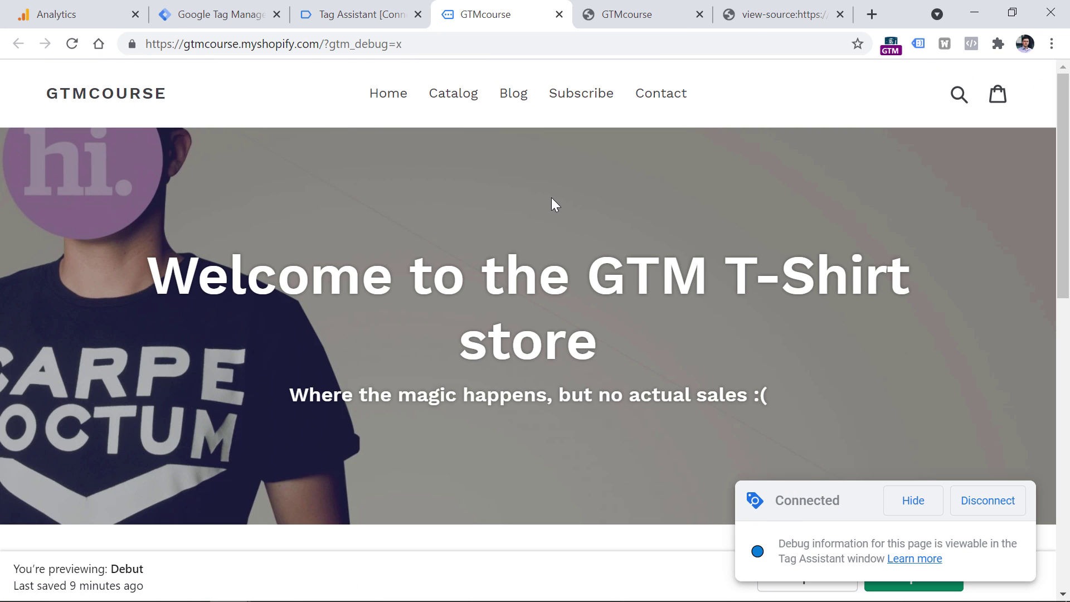
- Check the install snippets, then confirm the GA4 config tag succeeded at Container Loaded
left_click(268, 8)
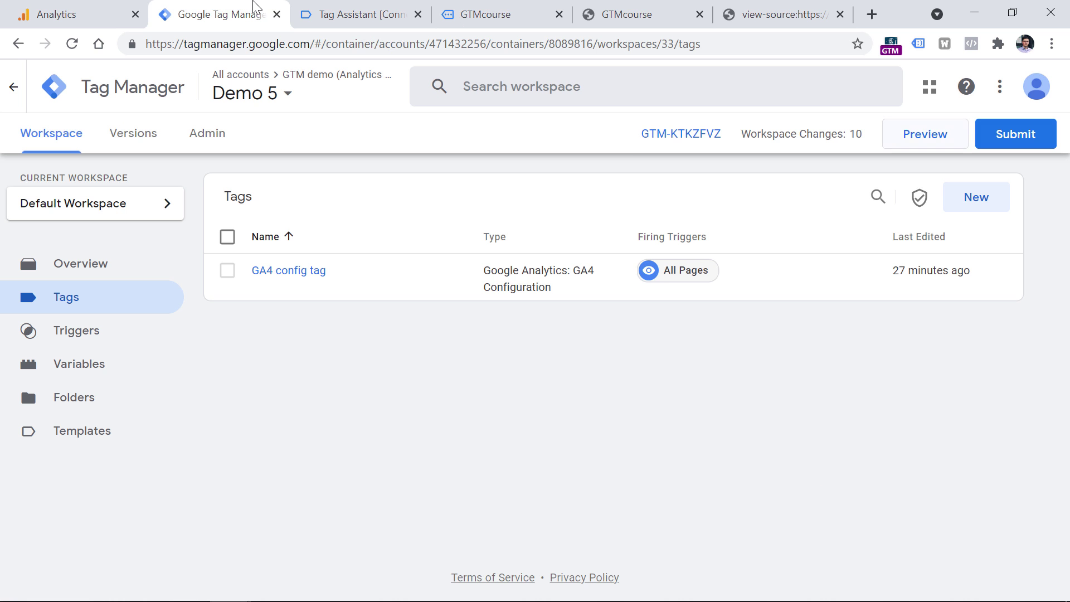
left_click(690, 142)
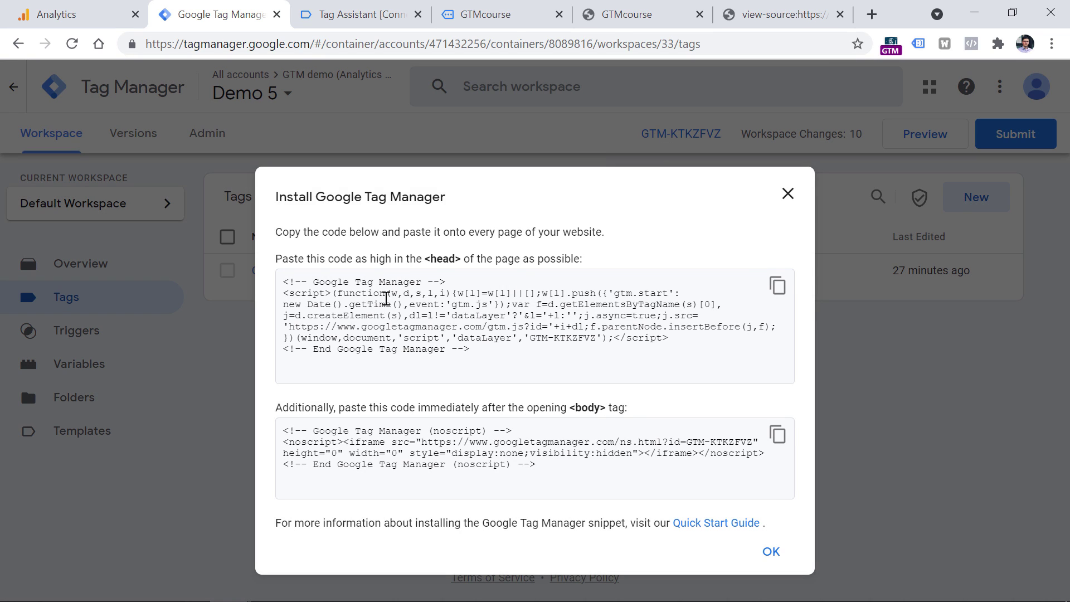
left_click(495, 15)
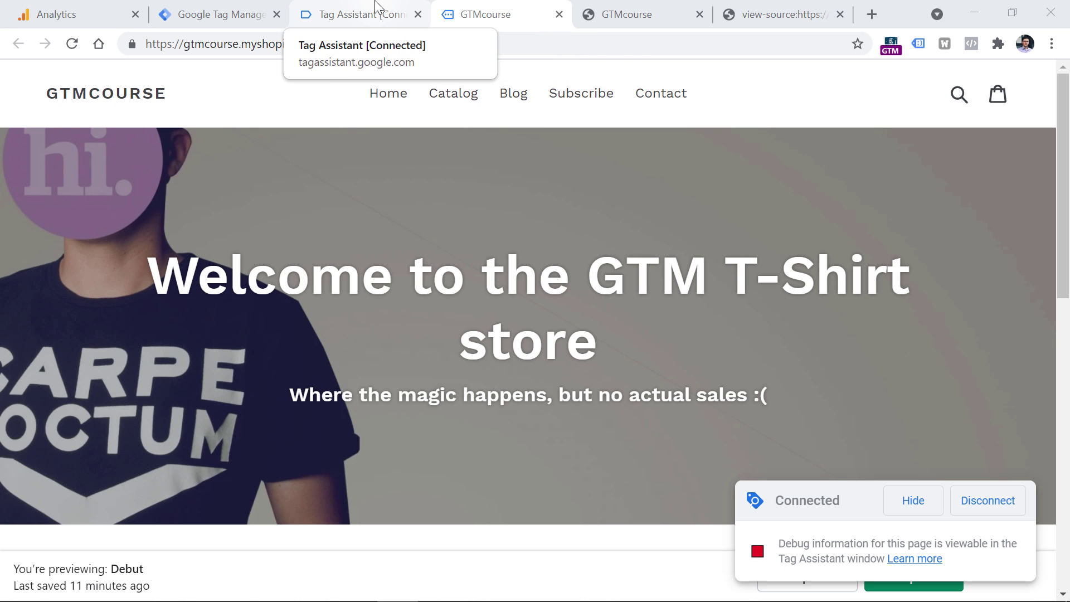
left_click(359, 11)
left_click(531, 389)
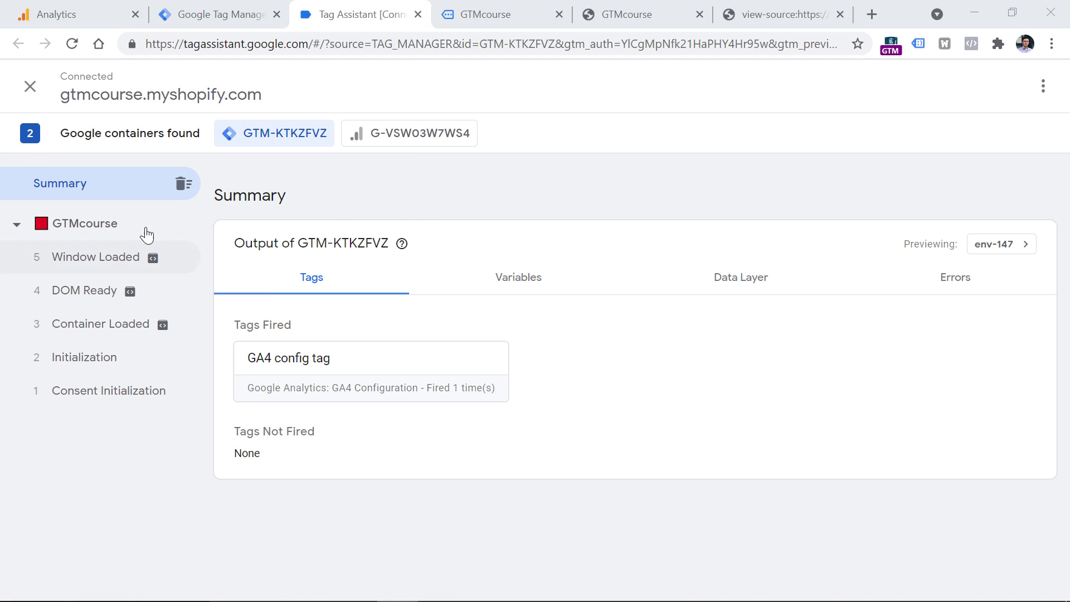
left_click(103, 334)
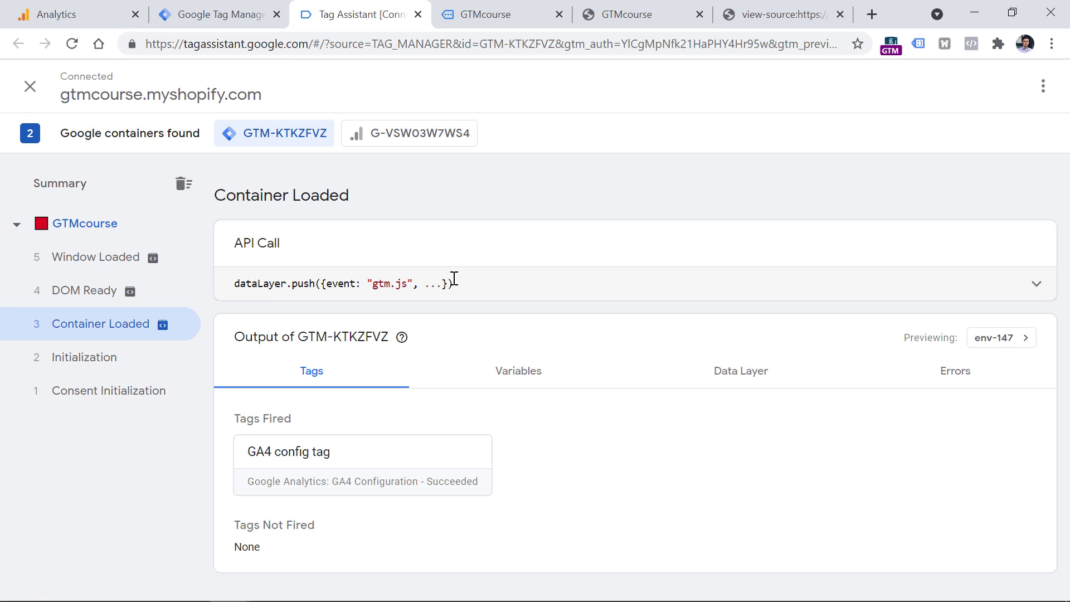
- Close the web stream panel in Google Analytics and open Configure > DebugView
left_click(79, 8)
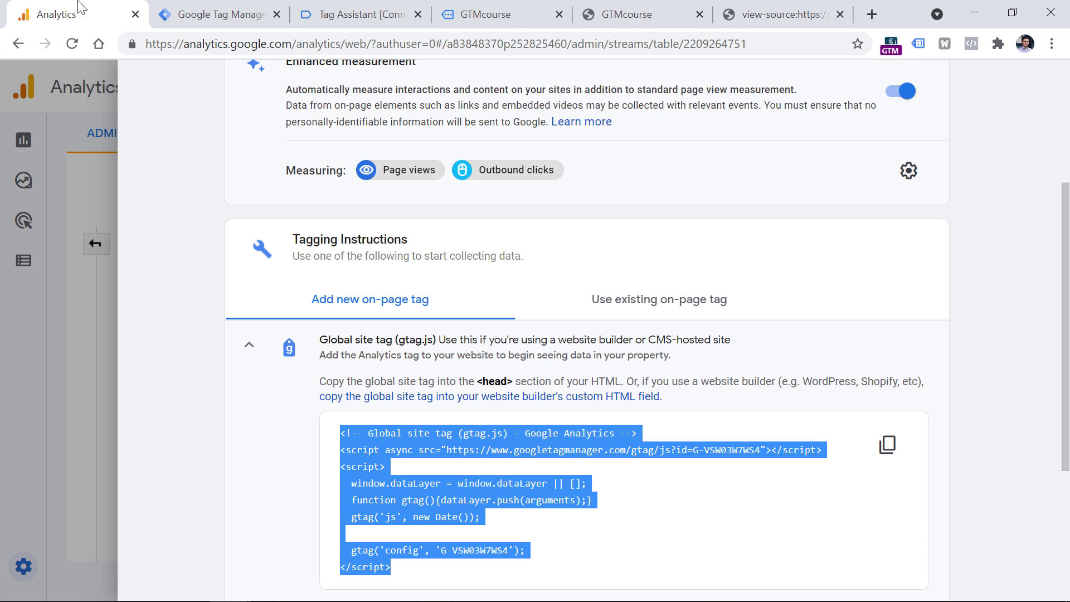
scroll(143, 200, "up", 4)
left_click(148, 83)
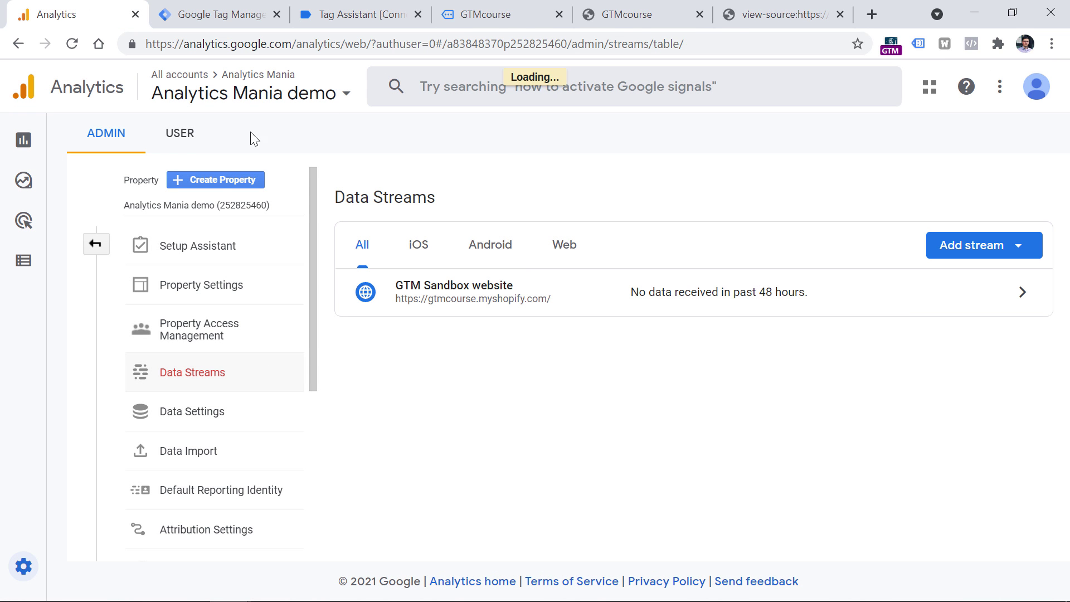
mouse_move(28, 277)
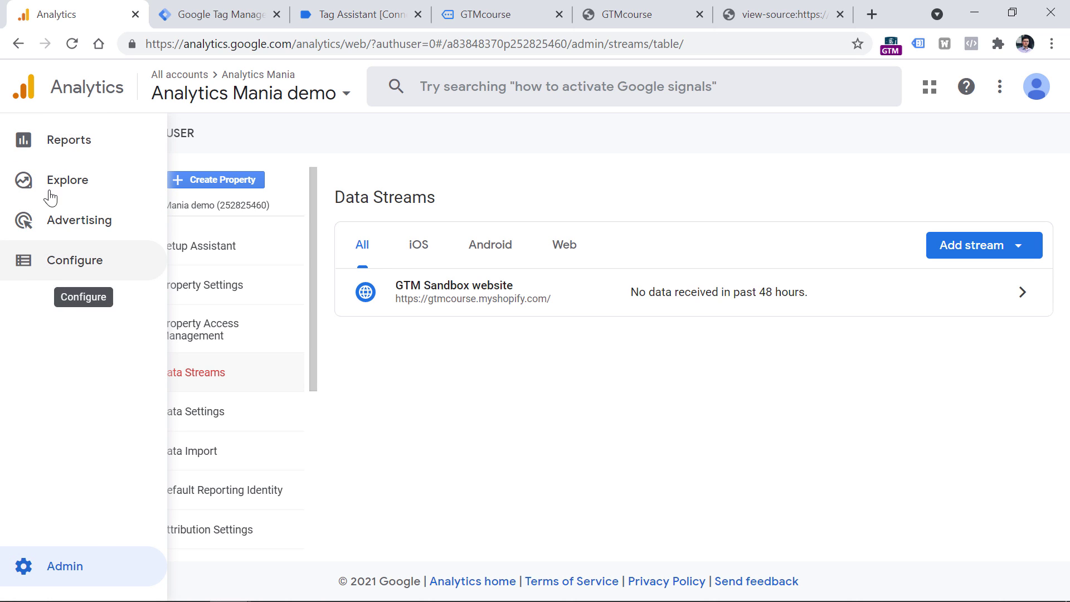
left_click(54, 261)
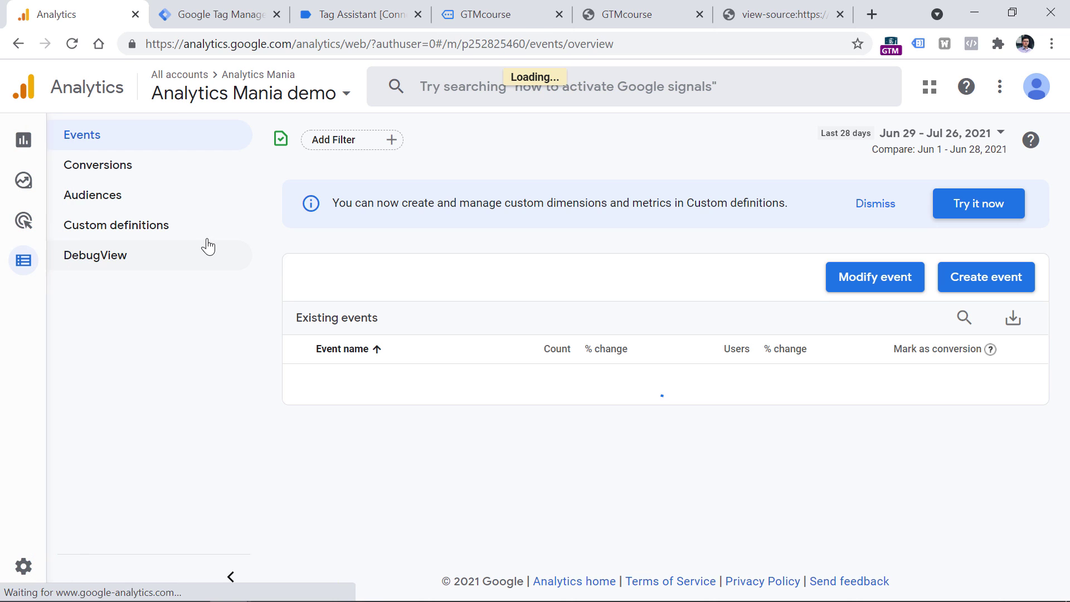
left_click(103, 260)
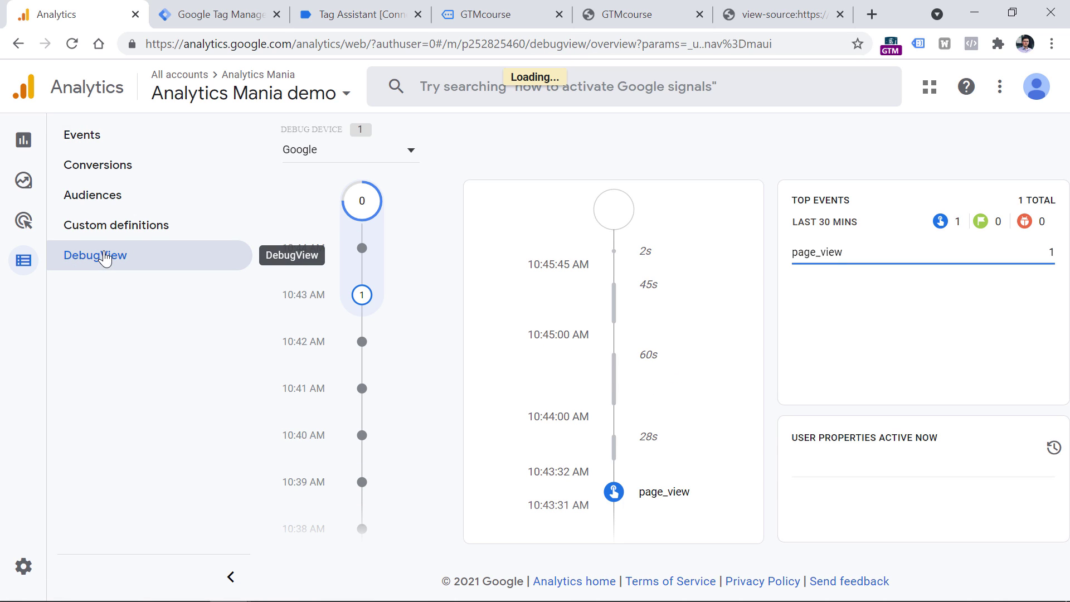
- Glance at the Tag Assistant session and confirm page_view arrived in DebugView
left_click(218, 14)
left_click(383, 12)
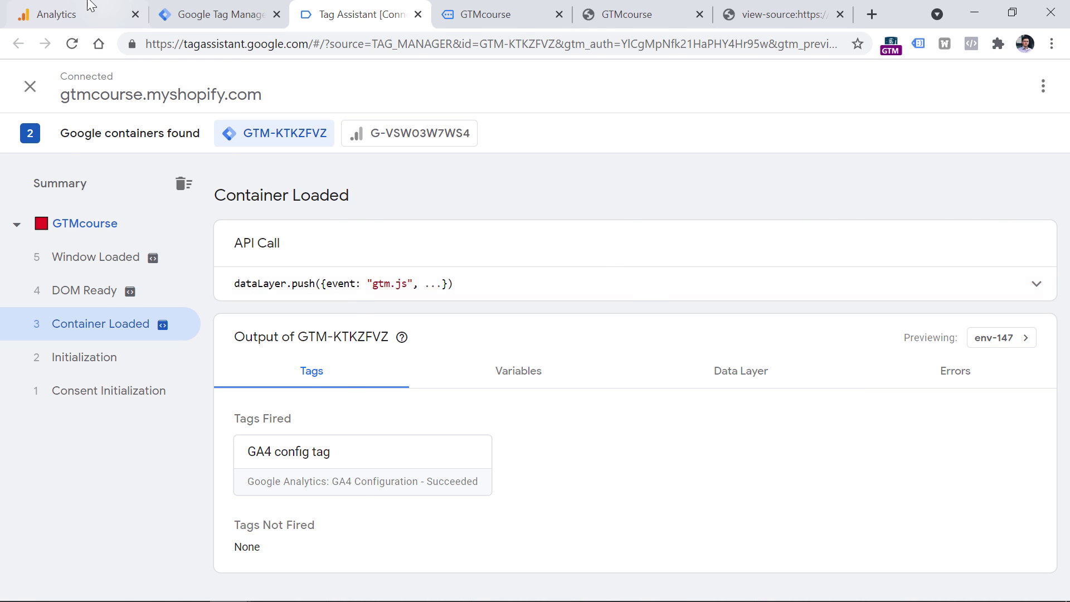
key("ctrl+1")
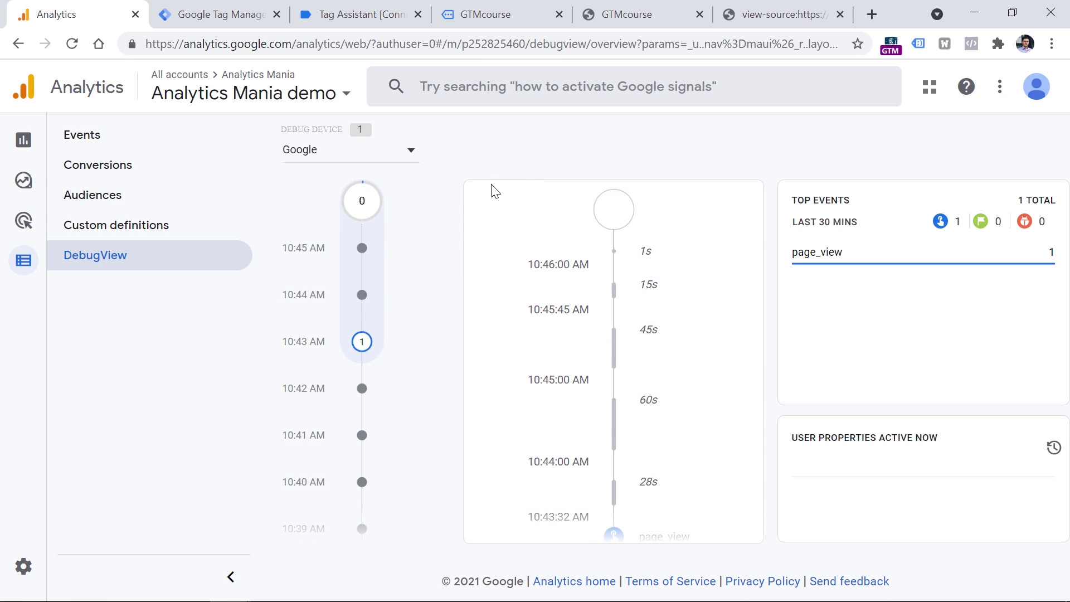
scroll(638, 362, "down", 5)
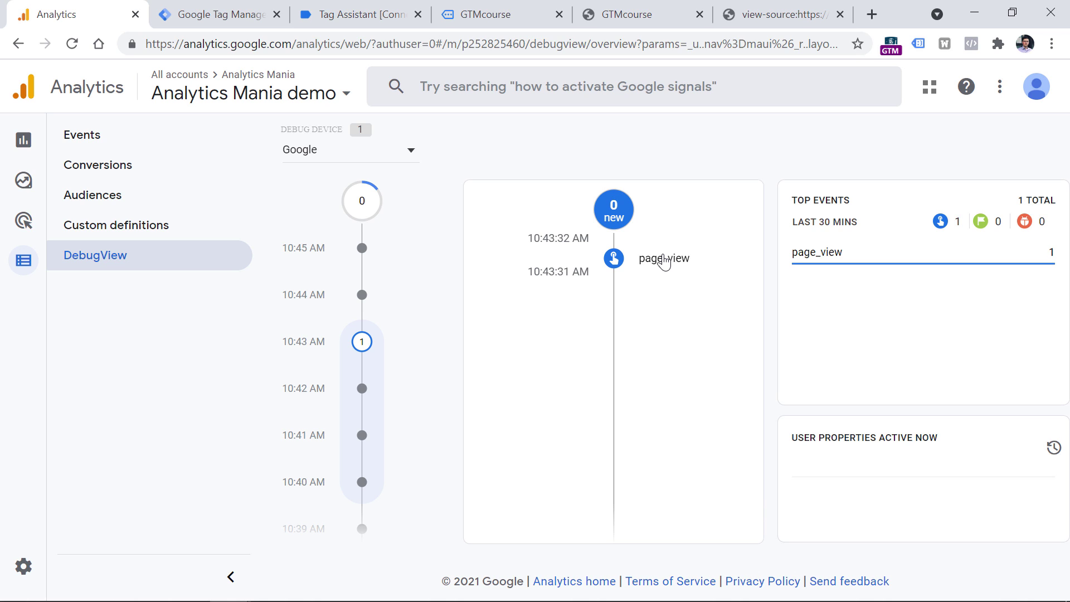
scroll(658, 312, "up", 5)
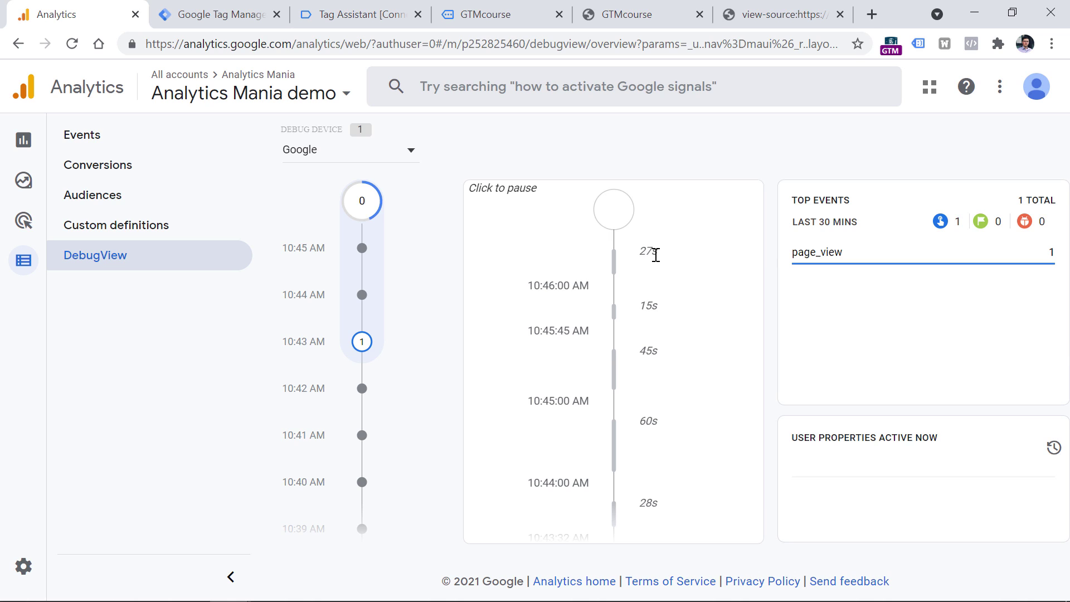
key("ctrl+shift+Tab")
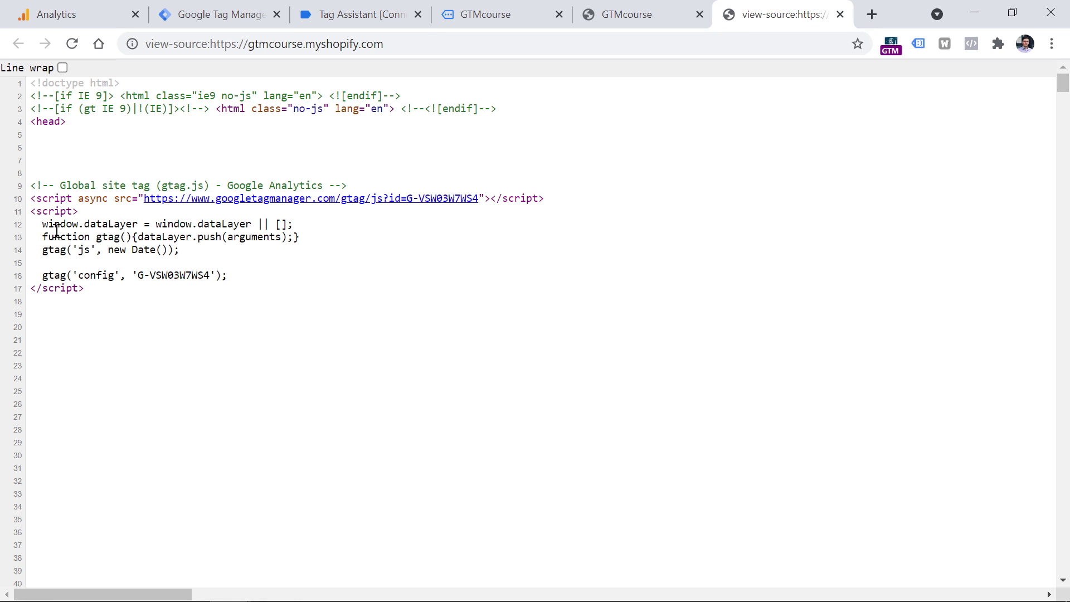
- Highlight gtag script lines 12–17 in the page source, then open the Google Analytics Debugger Web Store page
left_click_drag(89, 291, 31, 211)
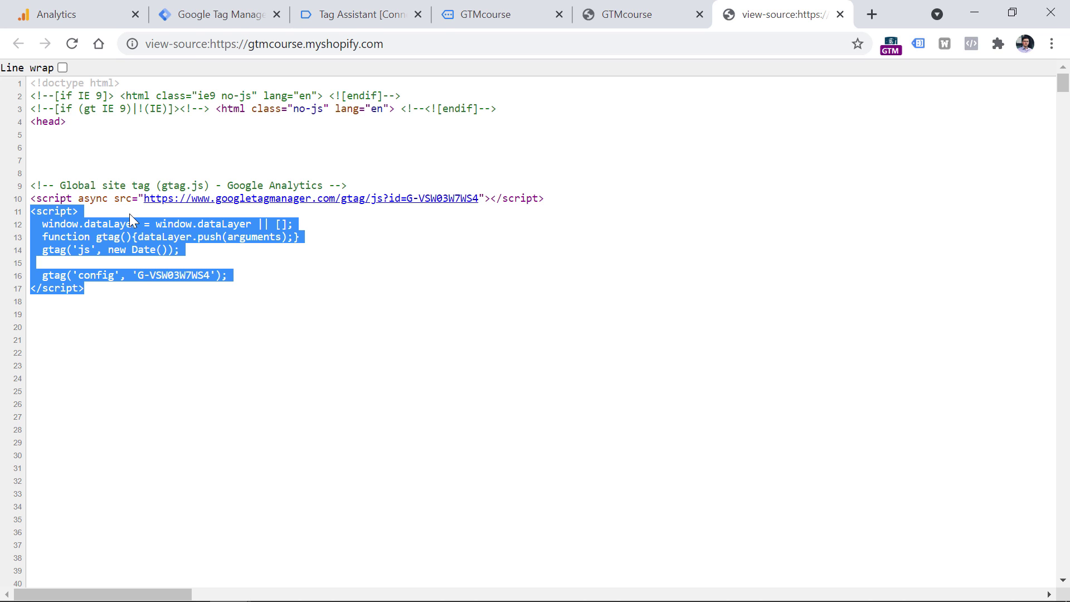
left_click(77, 13)
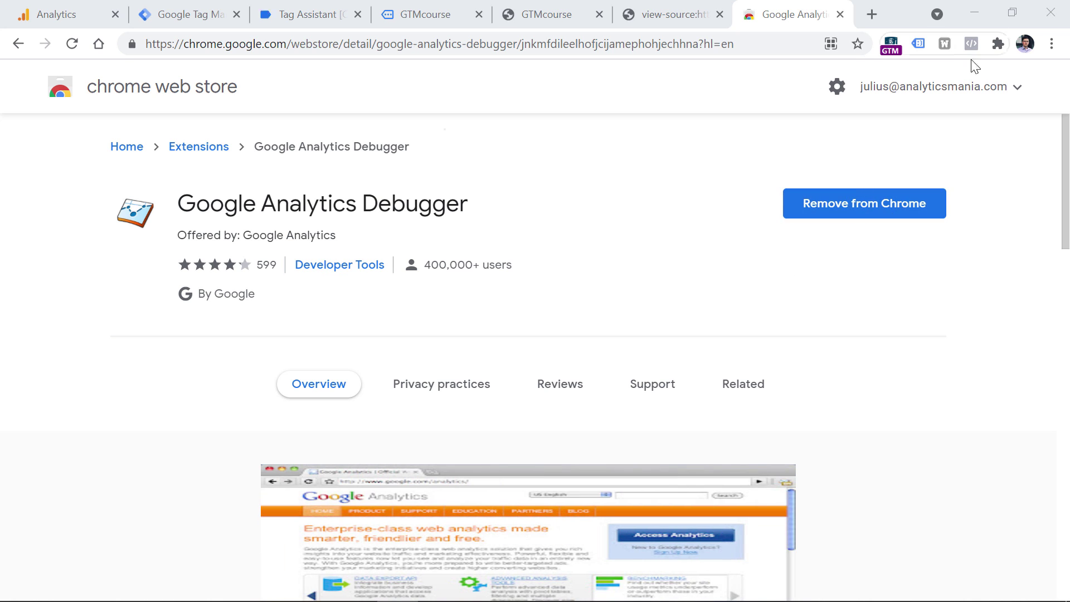
- Turn on the Google Analytics Debugger extension from the Extensions menu
left_click(998, 43)
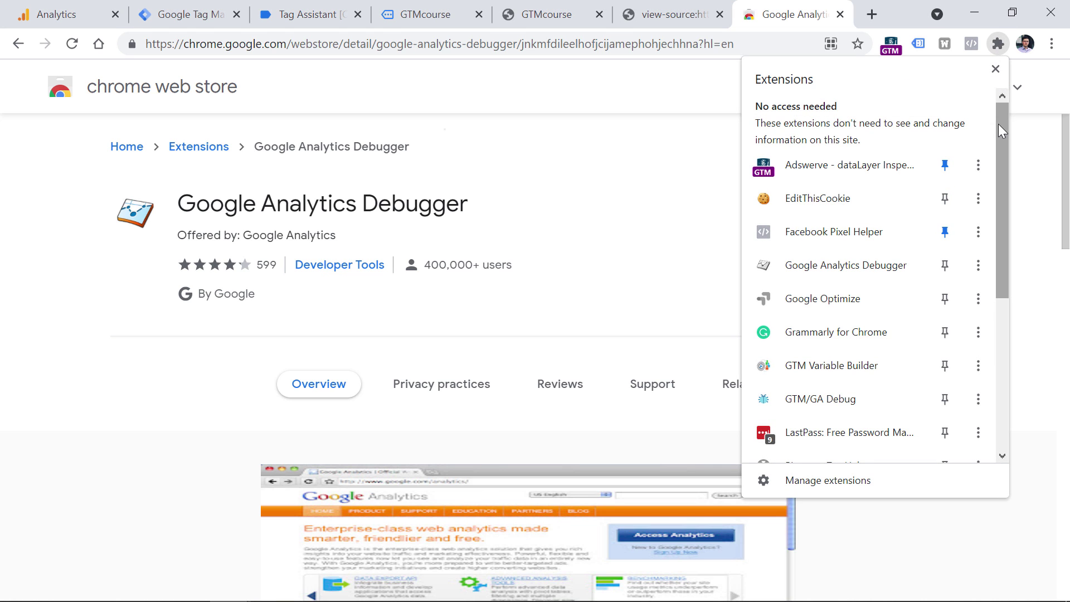
scroll(1000, 129, "down", 2)
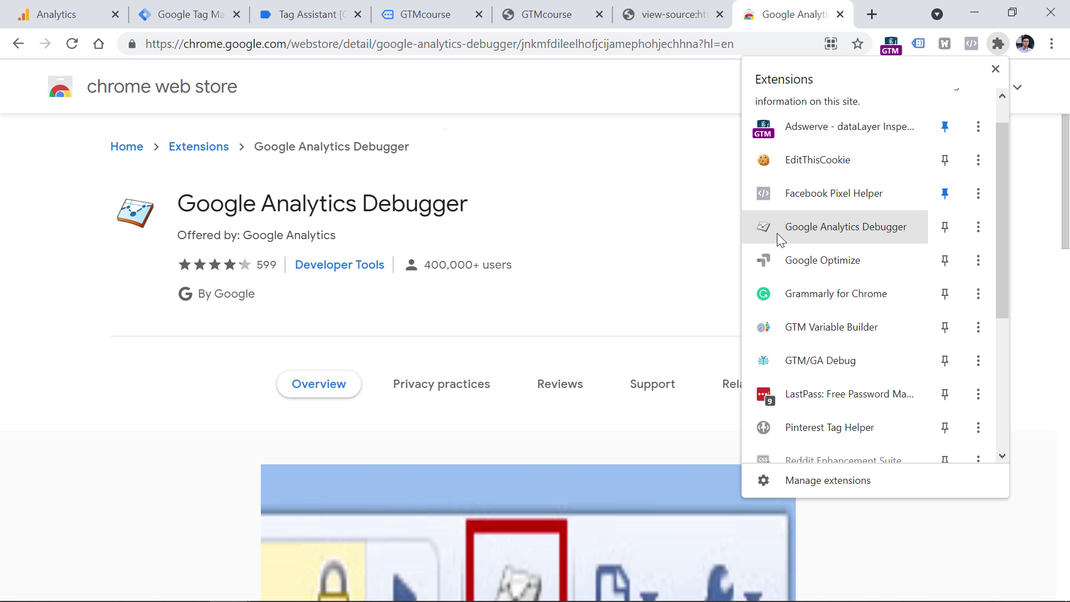
left_click(835, 229)
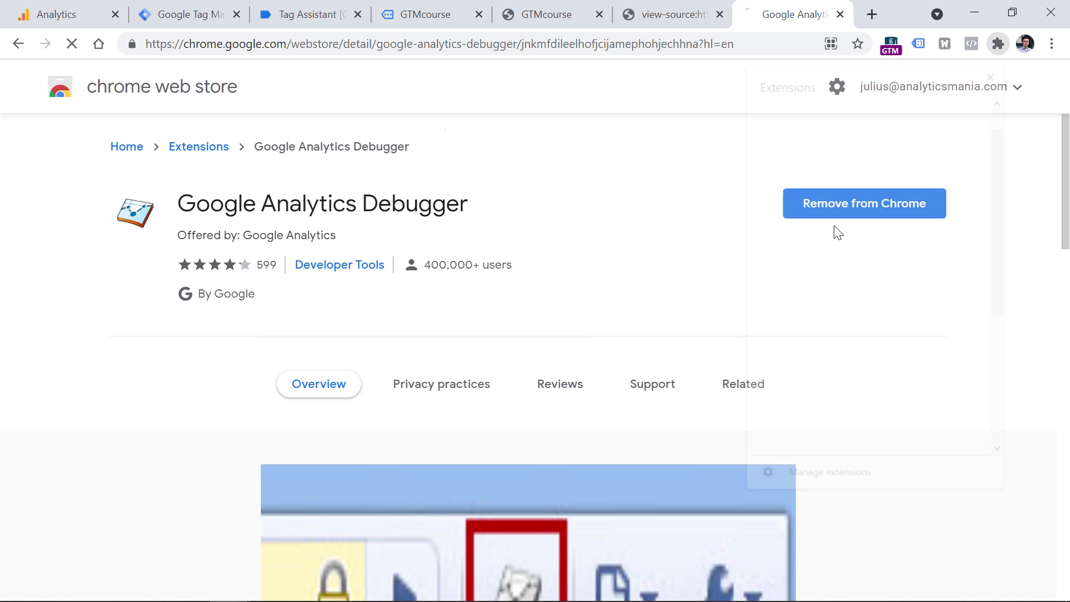
left_click(998, 43)
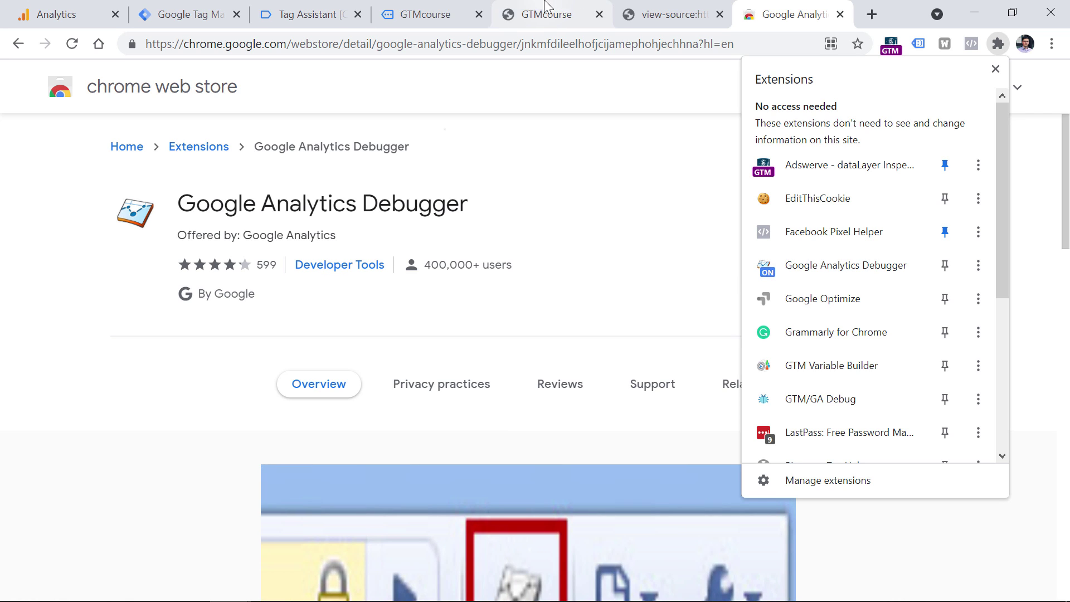
- Reload the GTMcourse store page so DebugView logs a new page_view at 10:48:04
left_click(574, 8)
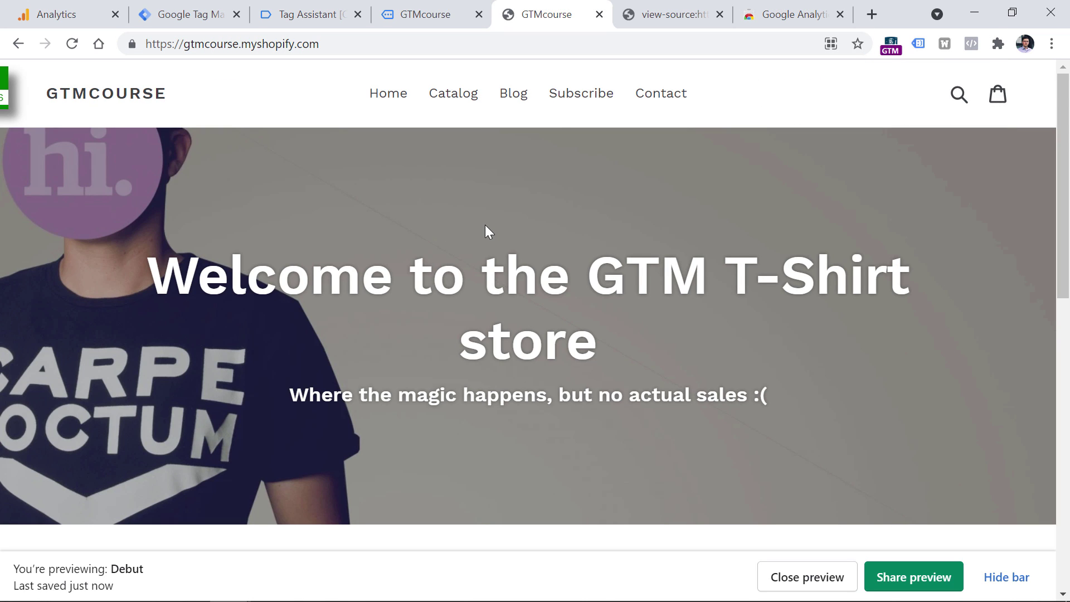
key("F5")
left_click(999, 44)
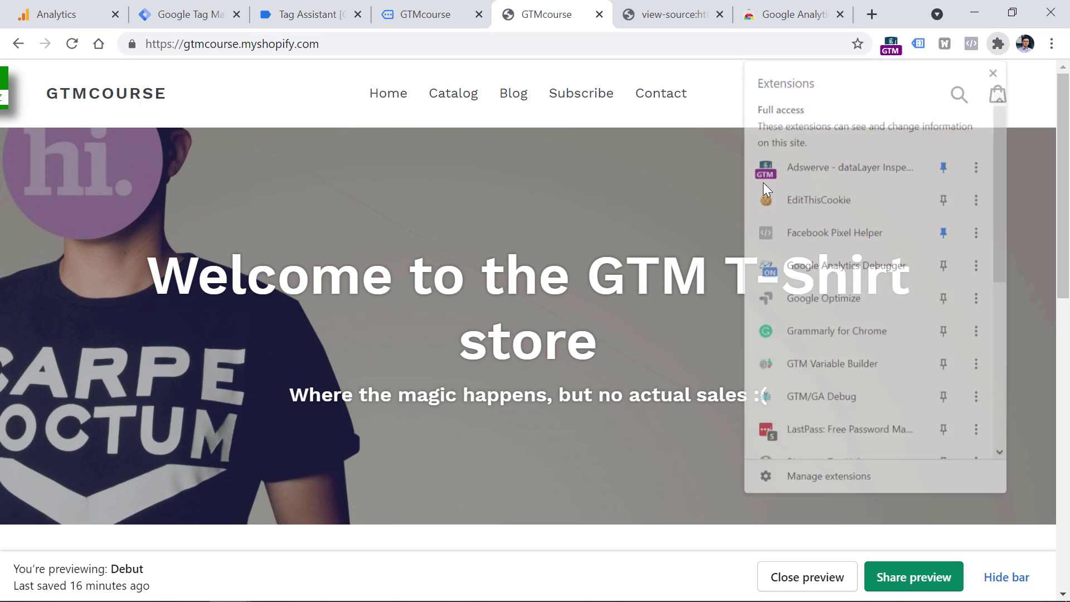
left_click(998, 44)
left_click(998, 44)
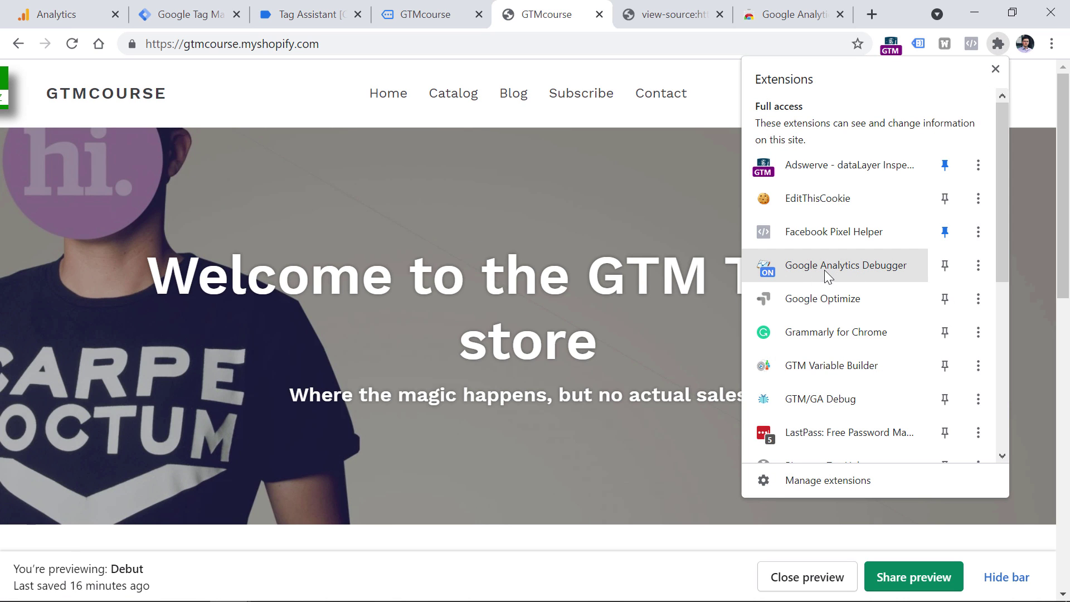
left_click(61, 14)
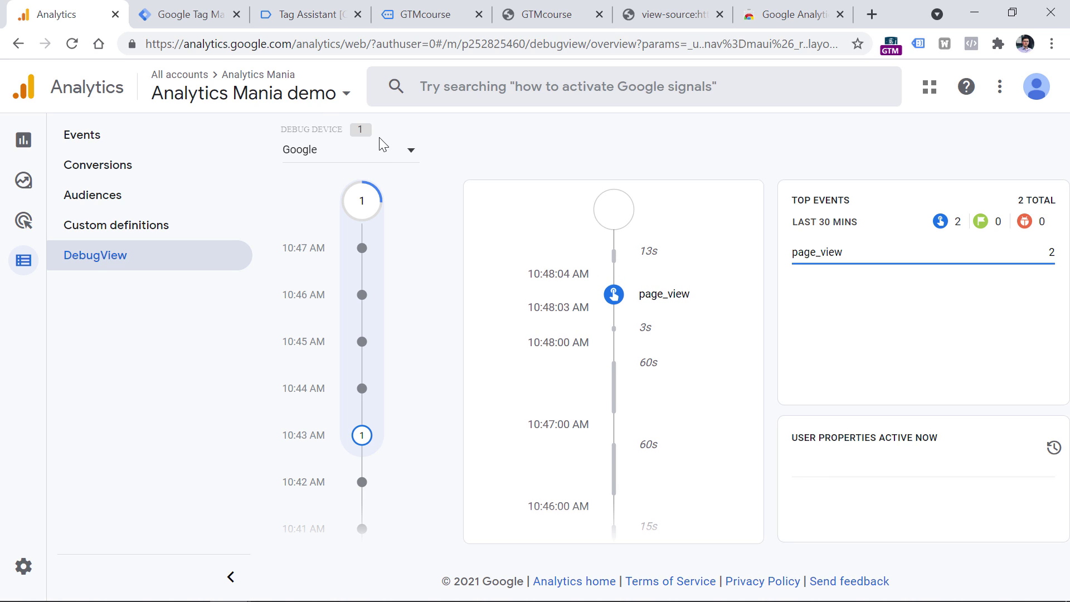
left_click(373, 157)
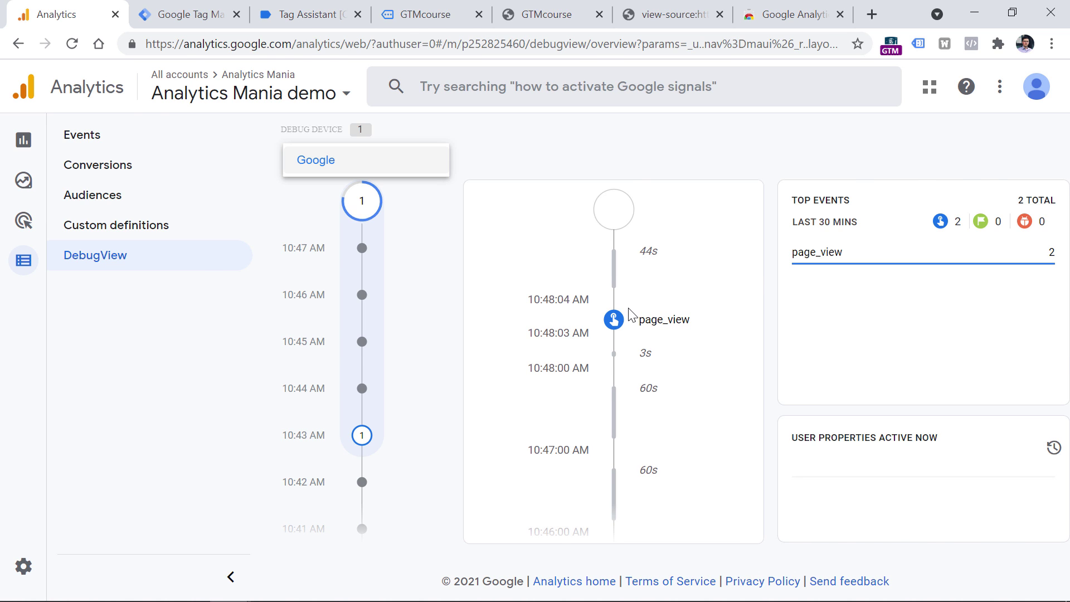
key("ctrl+4")
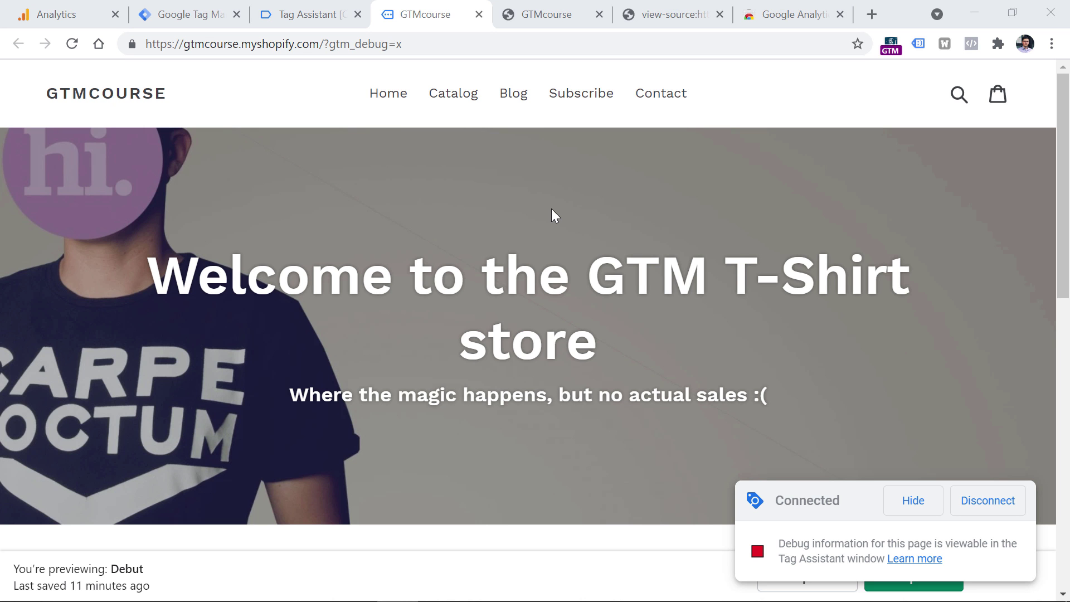
left_click(73, 7)
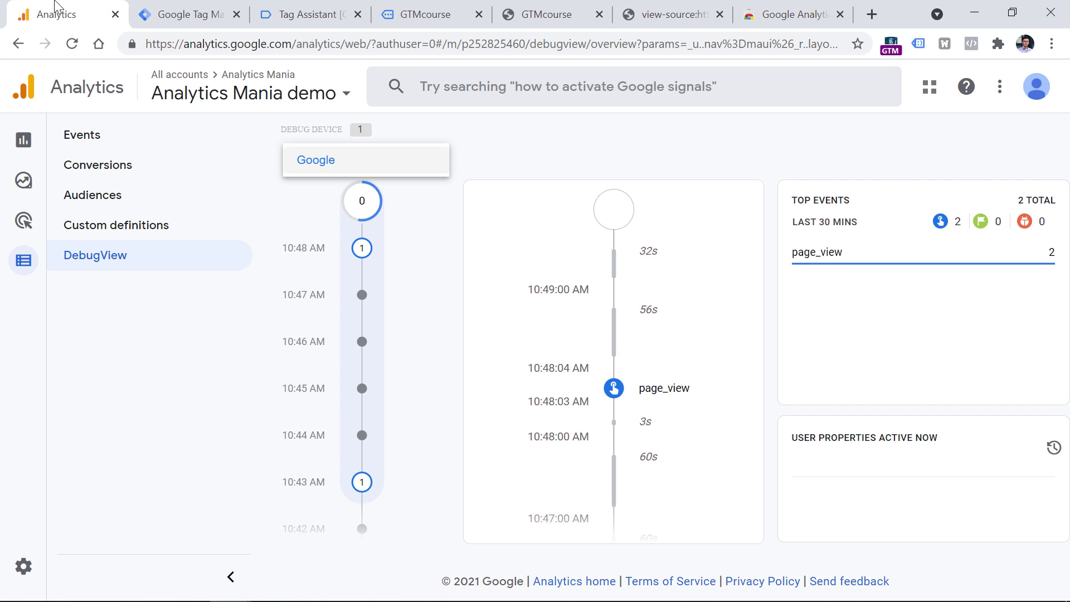
left_click(155, 362)
- Review the Realtime report and DebugView in GA4, then return to the GTMcourse store tab
mouse_move(35, 179)
left_click(68, 144)
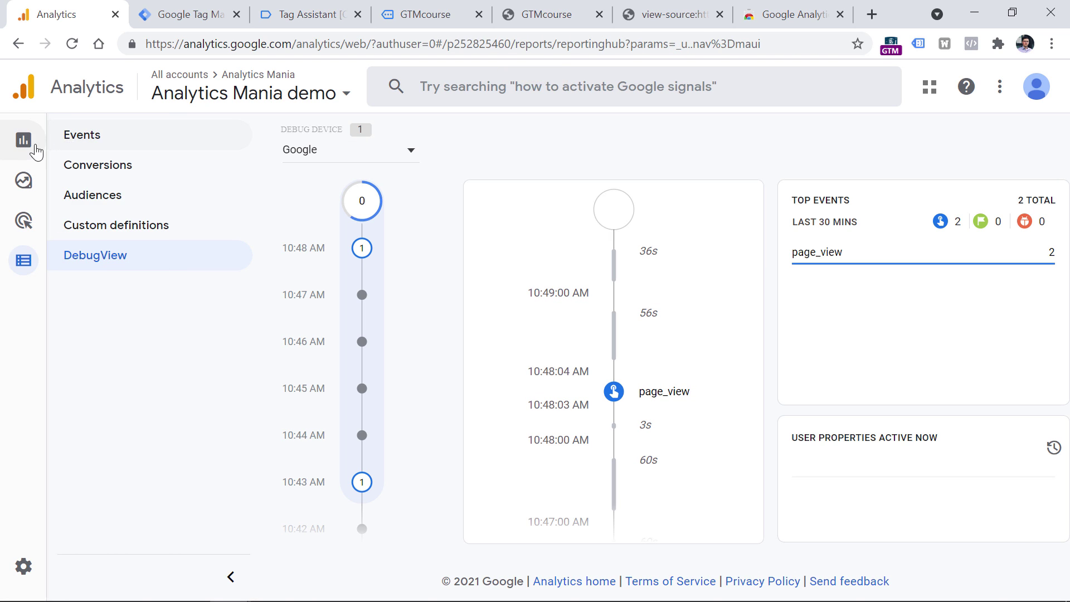
left_click(100, 167)
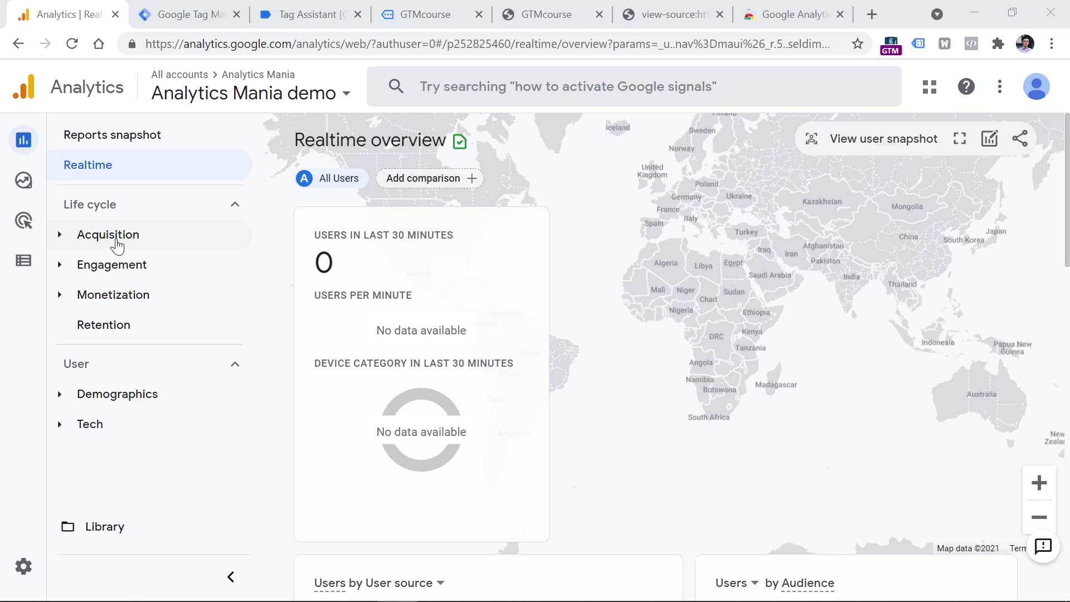
left_click(25, 263)
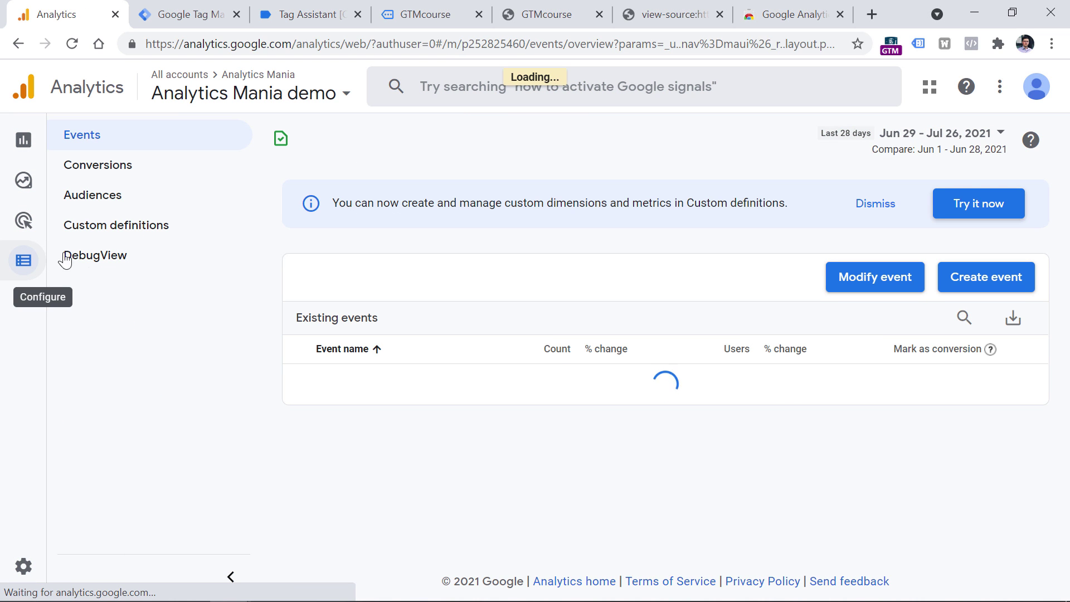
left_click(96, 260)
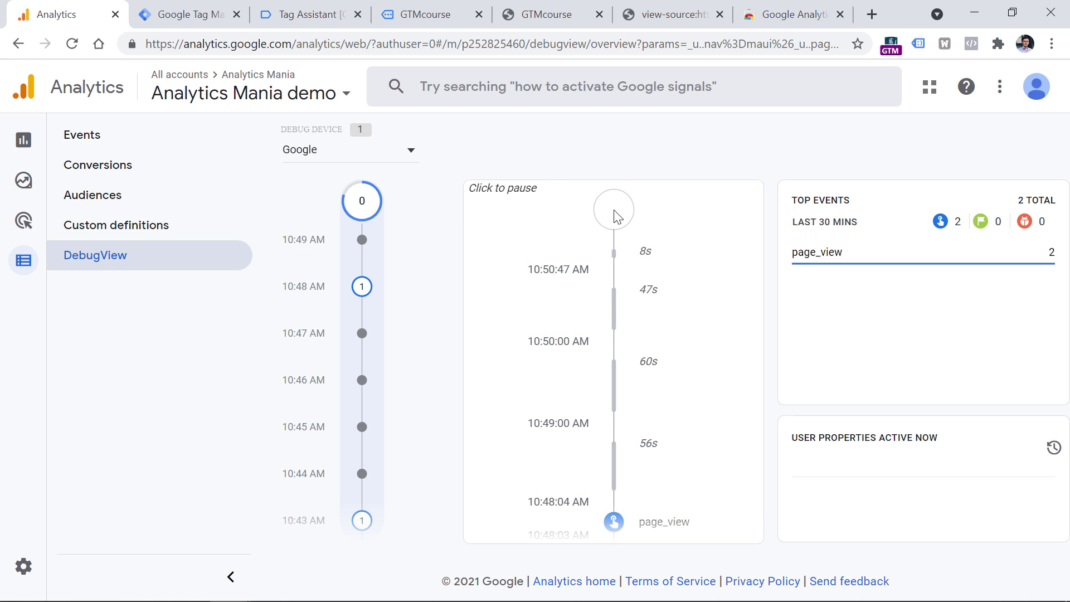
key("ctrl+4")
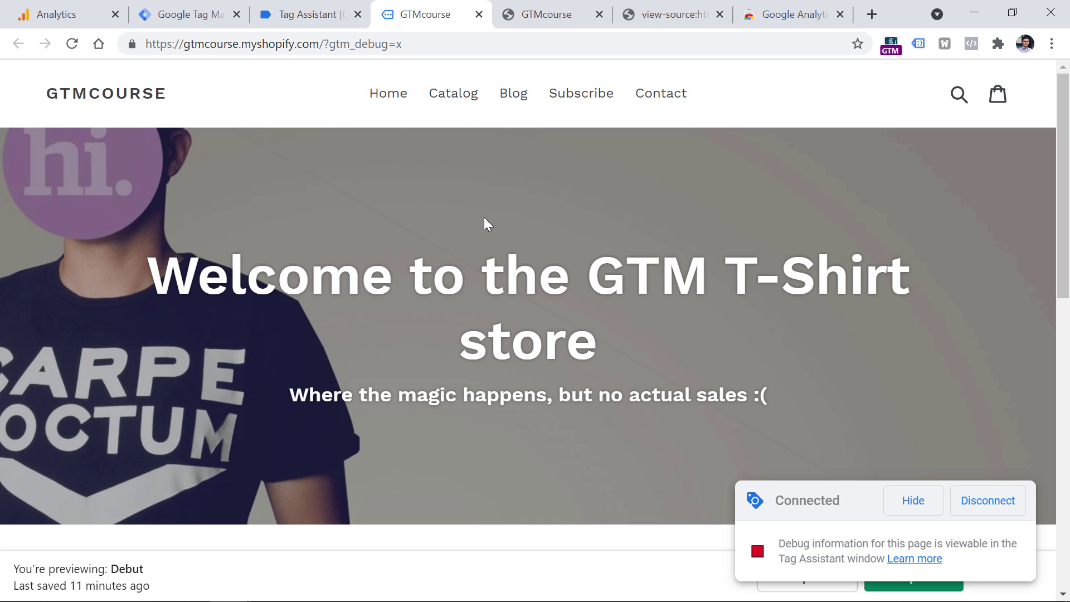
- Open Developer tools on the Network panel and reload the store page to record requests
left_click(1051, 47)
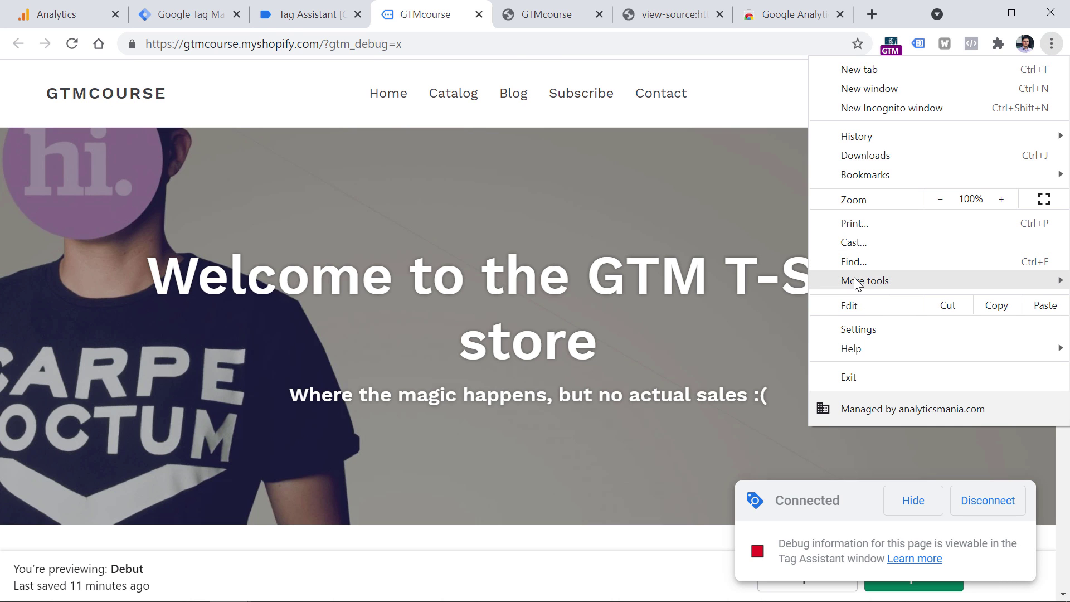
mouse_move(858, 283)
left_click(660, 414)
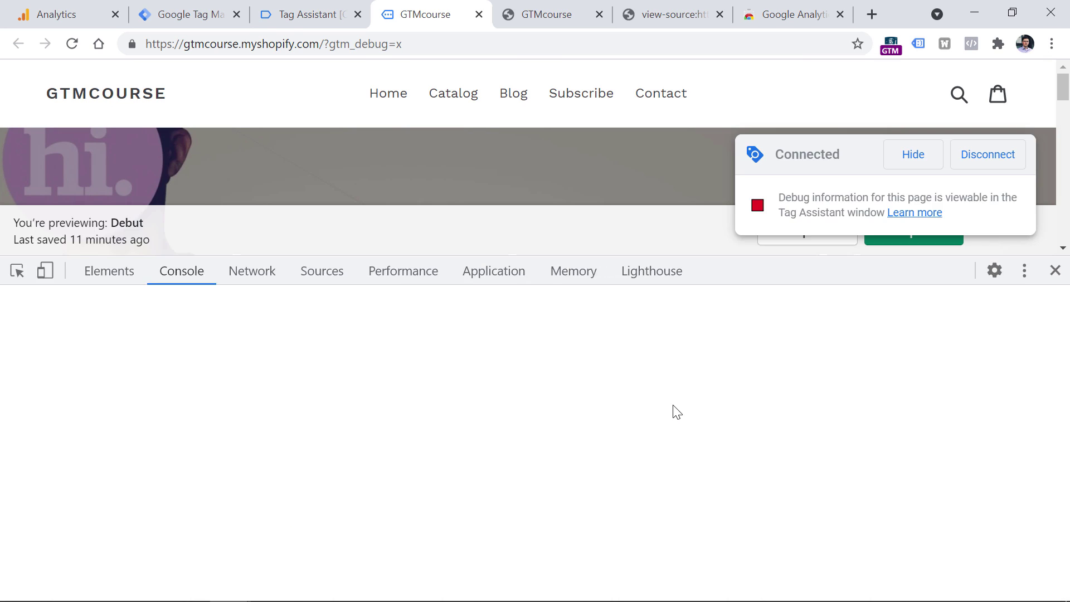
left_click(250, 276)
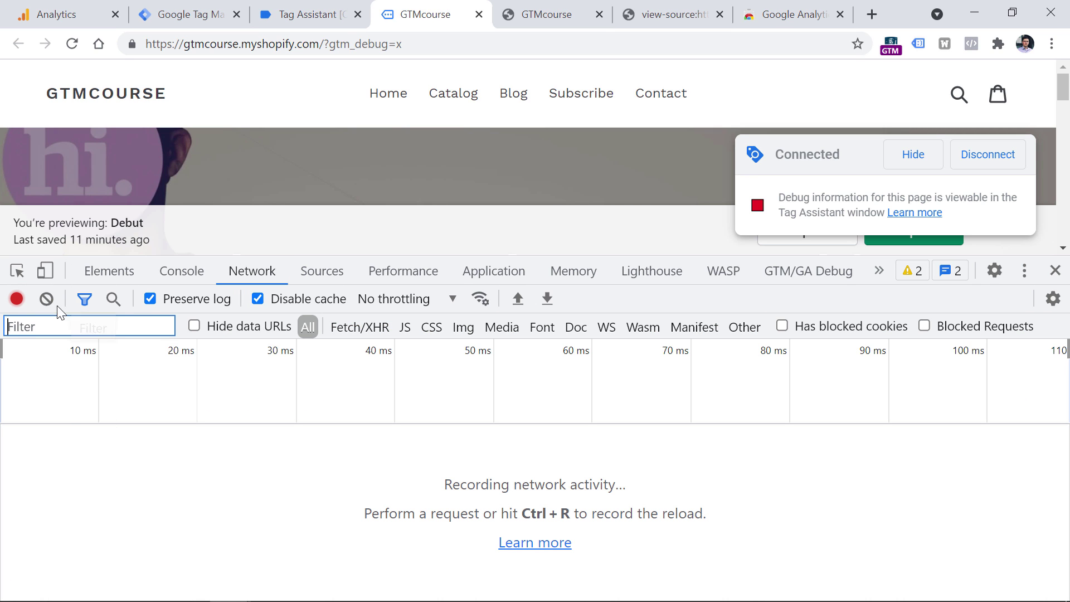
left_click(72, 44)
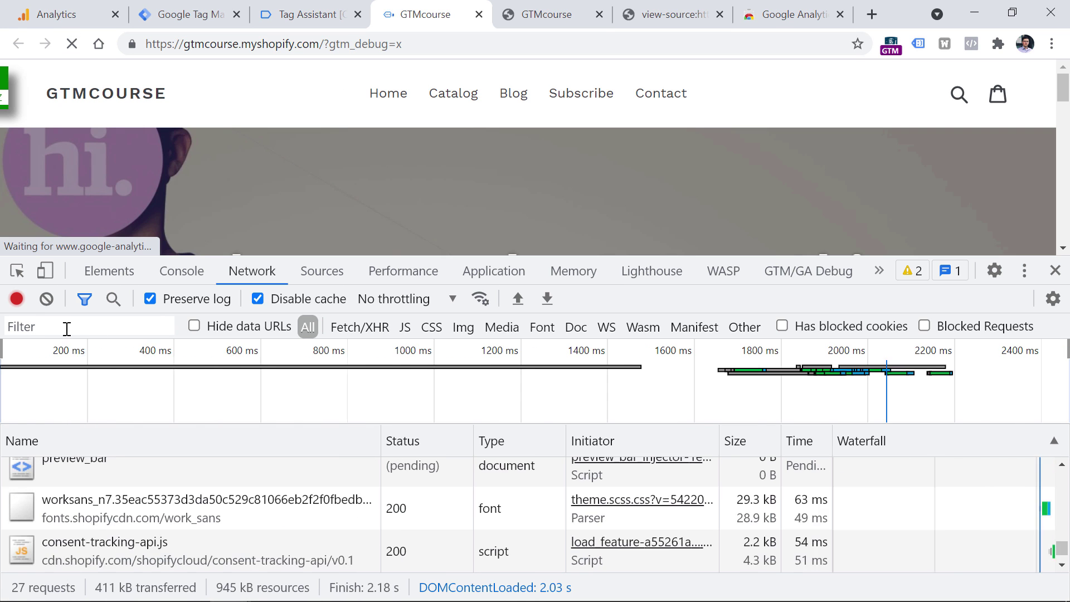
- Filter requests by 'collect' and confirm the GA4 collect request returned status 204
left_click(72, 325)
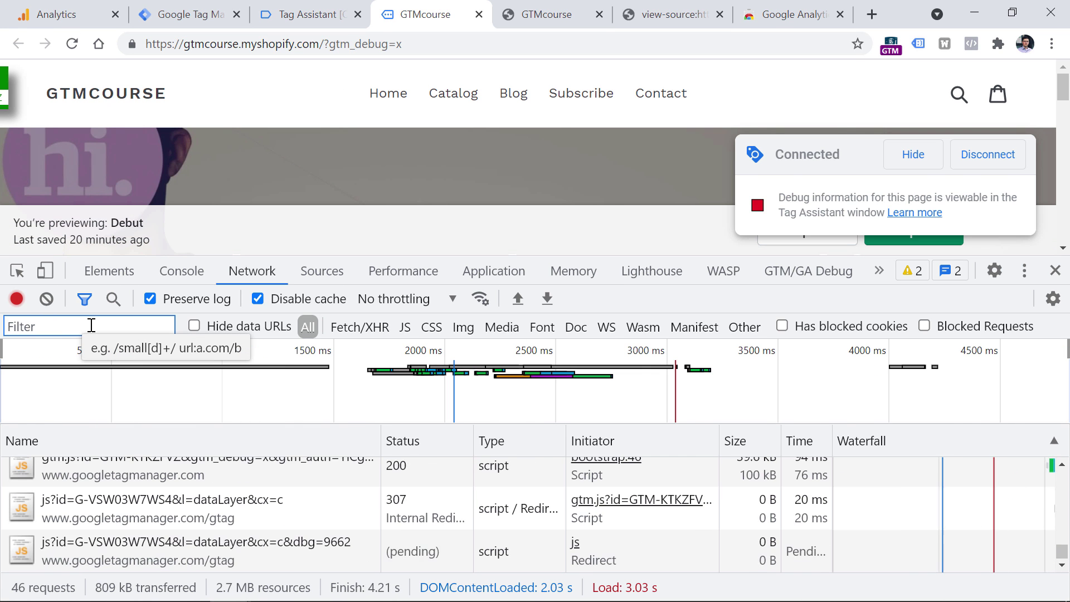
type("collect")
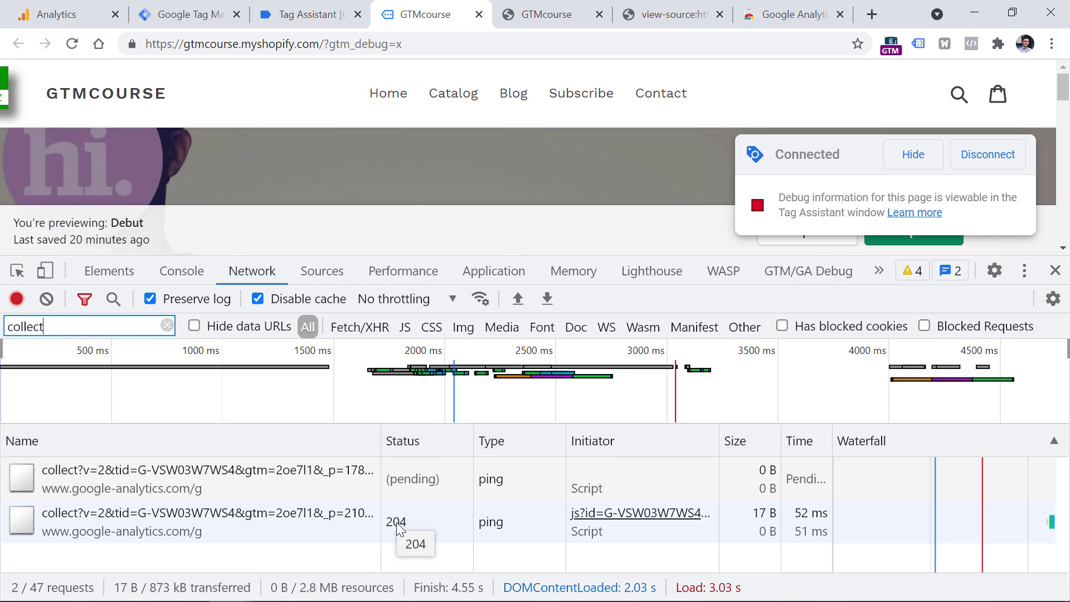
left_click(114, 510)
scroll(312, 485, "down", 3)
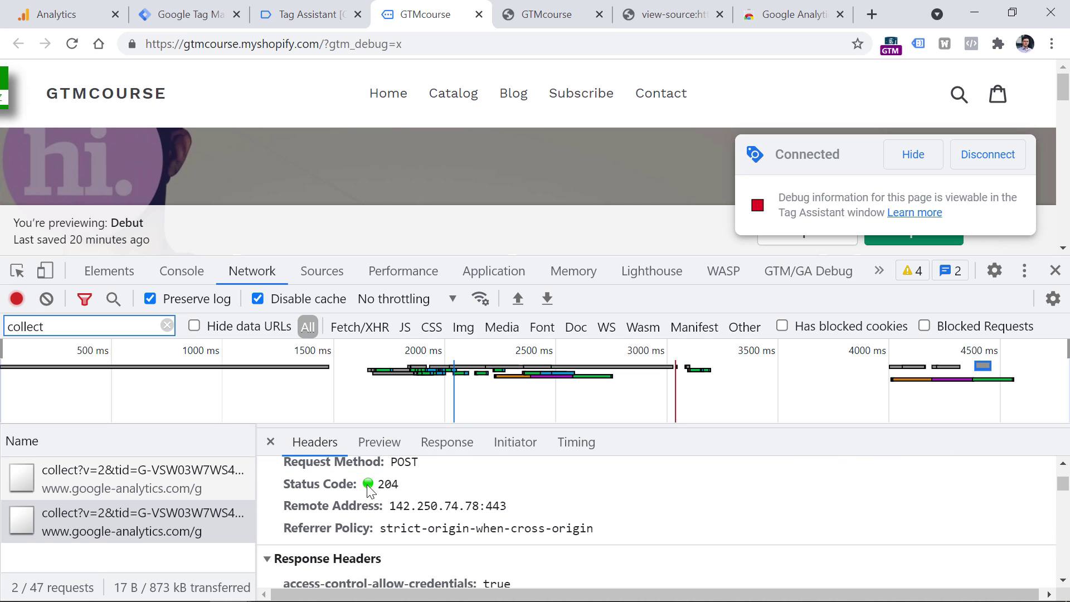
key("ctrl+1")
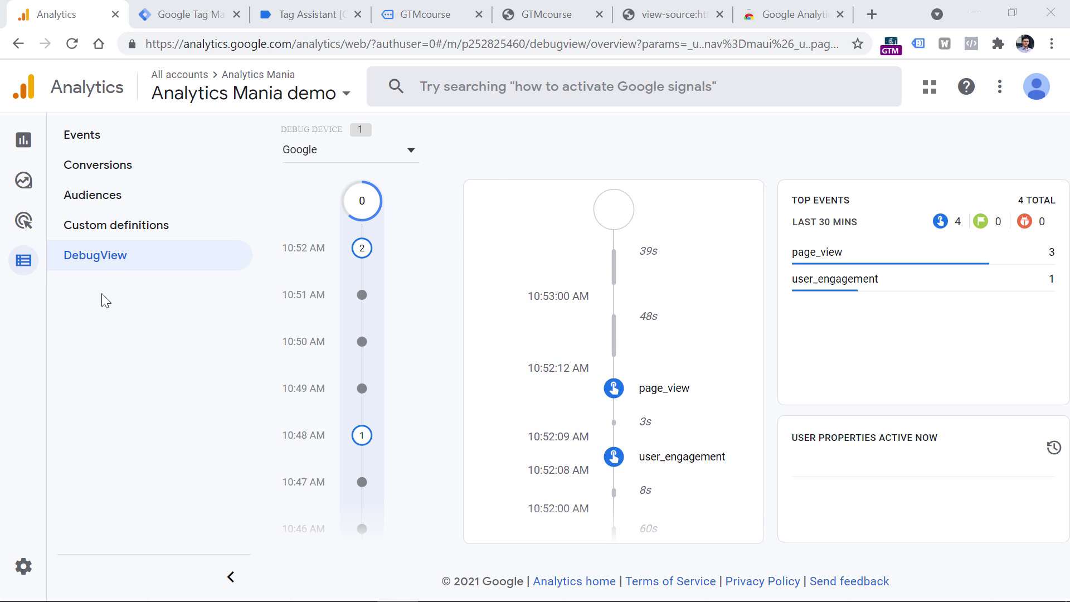
- Open the Reports snapshot: 2 users, 2 new users, 0m 47s average engagement over 28 days
mouse_move(28, 303)
left_click(56, 146)
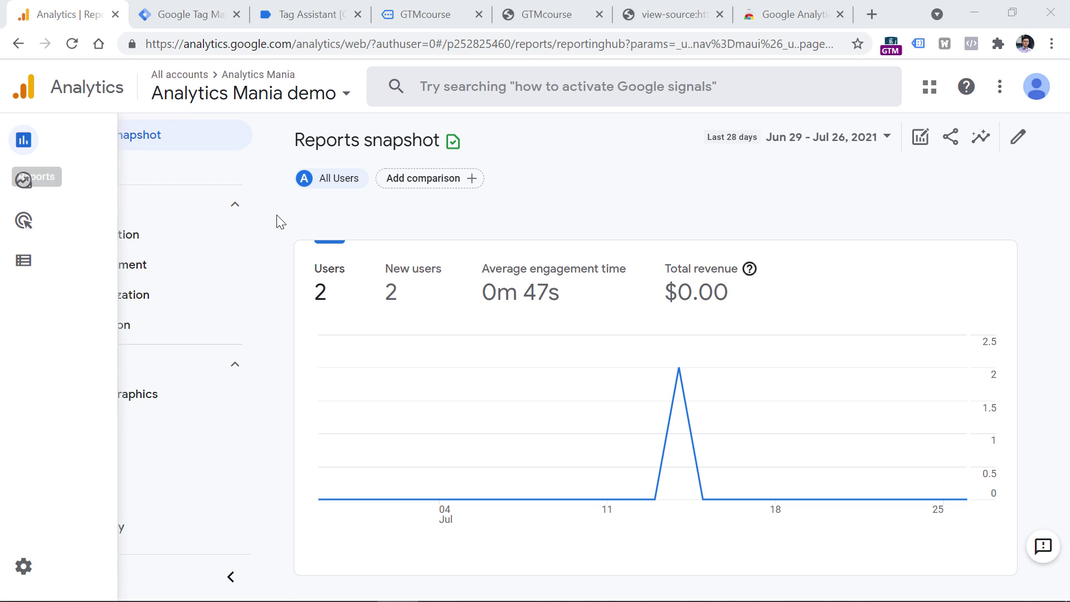
left_click(121, 244)
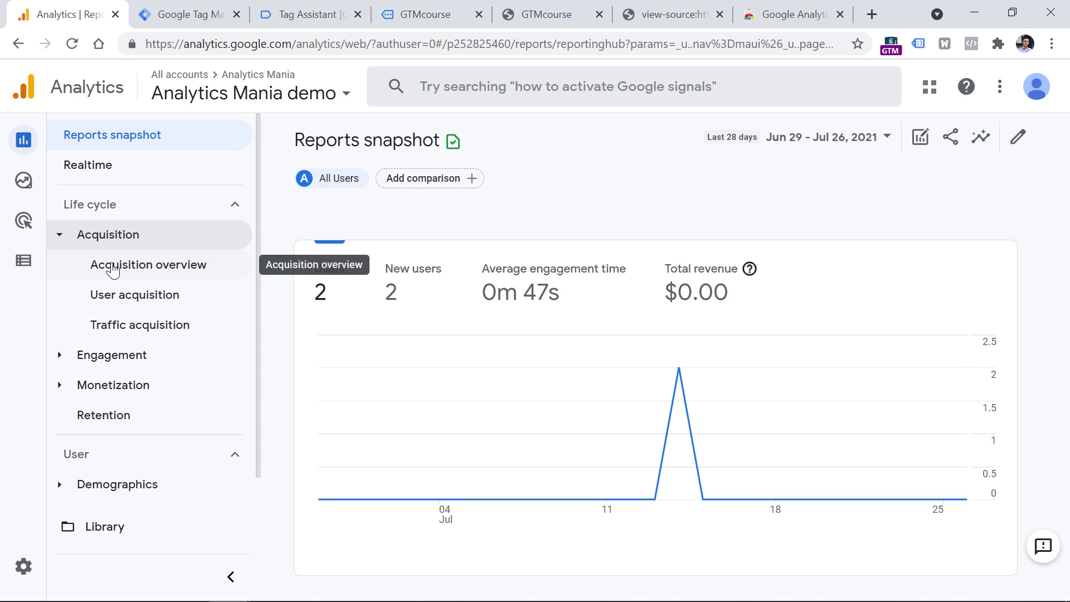
left_click(67, 359)
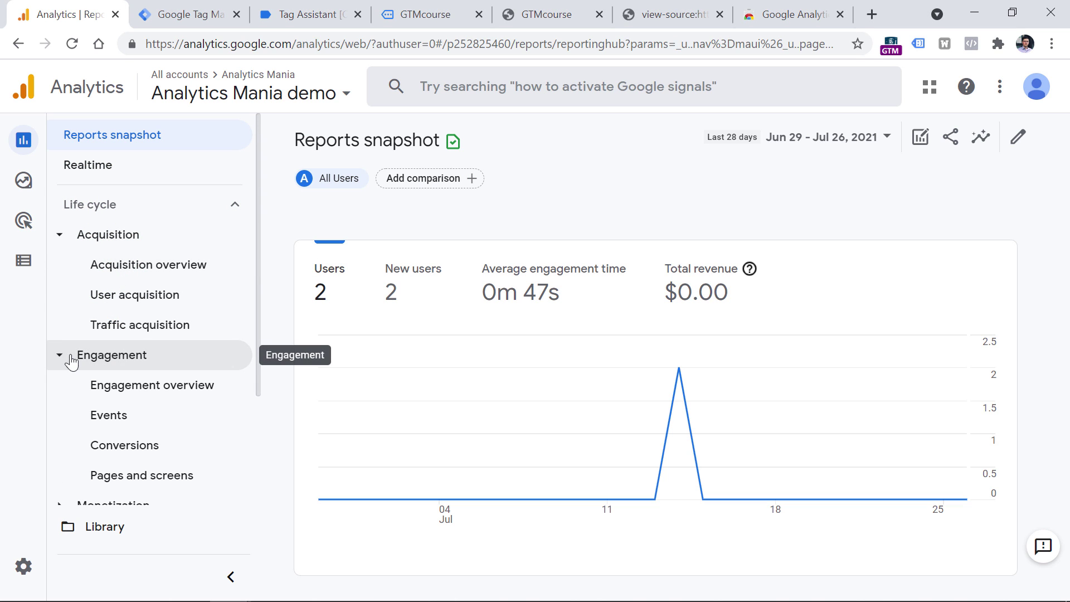
left_click(128, 481)
scroll(516, 212, "down", 1)
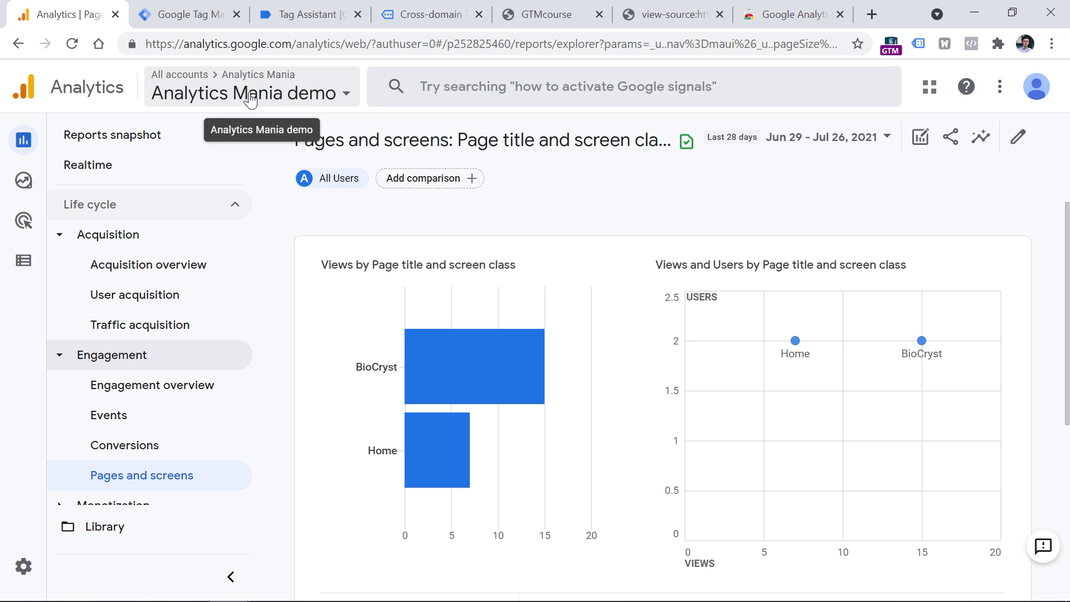
left_click(433, 7)
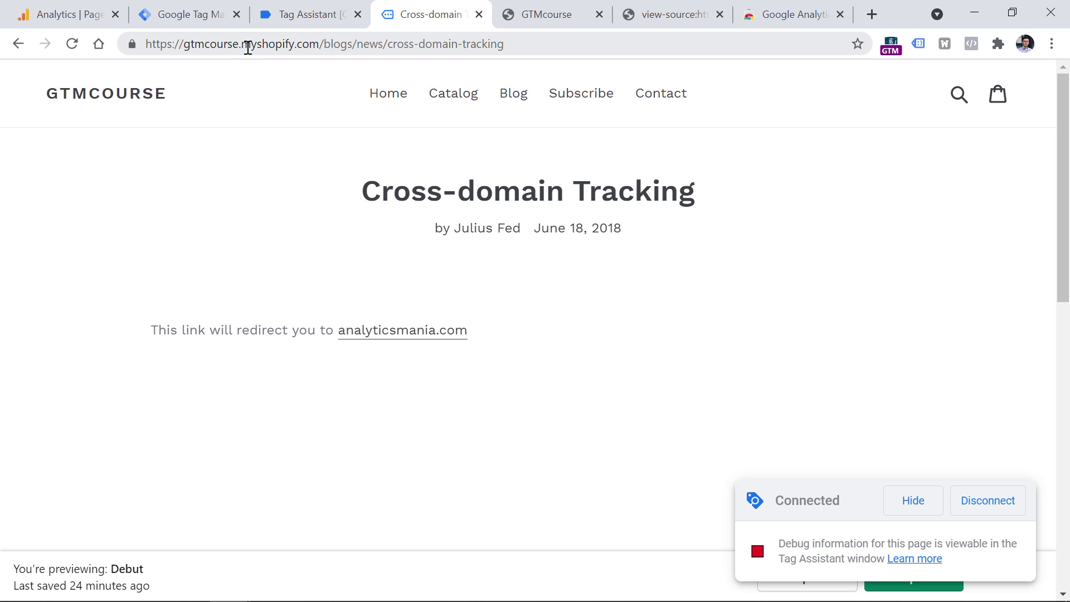
left_click_drag(243, 44, 320, 45)
key("ctrl+c")
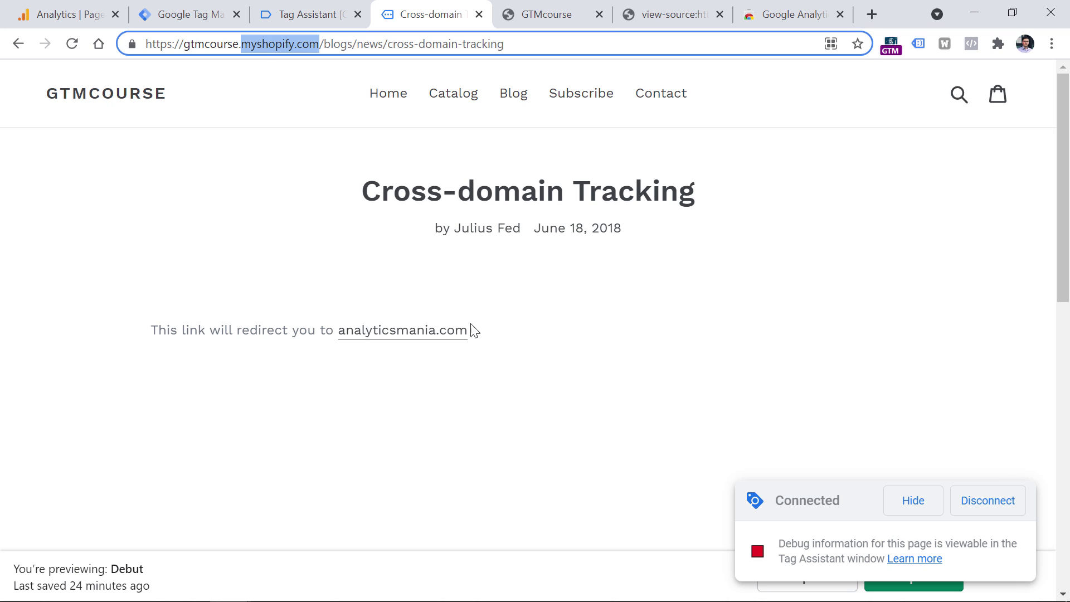
left_click(397, 359)
left_click_drag(468, 331, 339, 335)
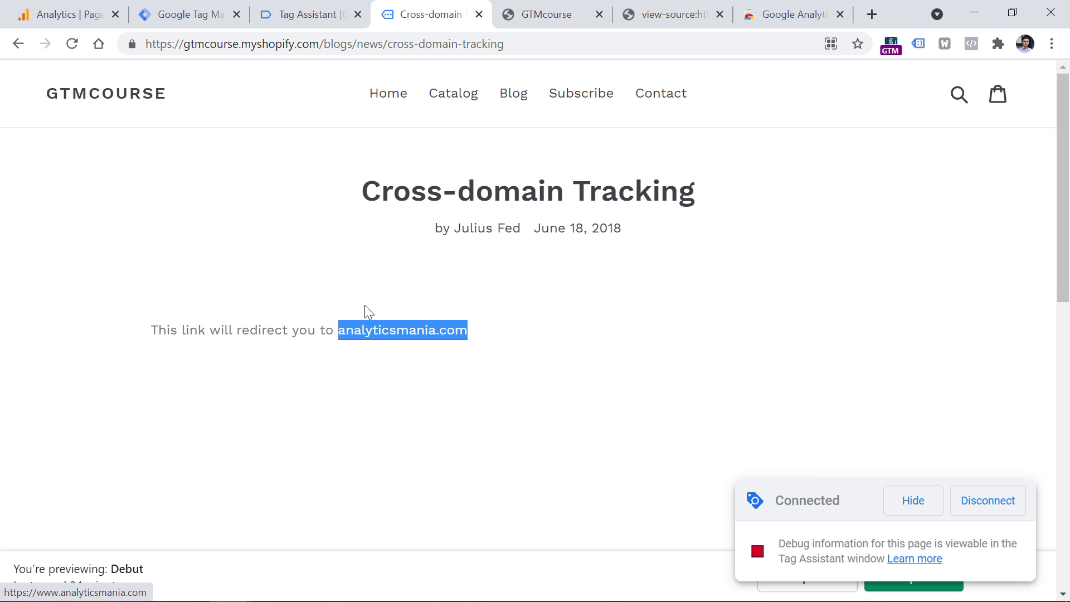
left_click(403, 334)
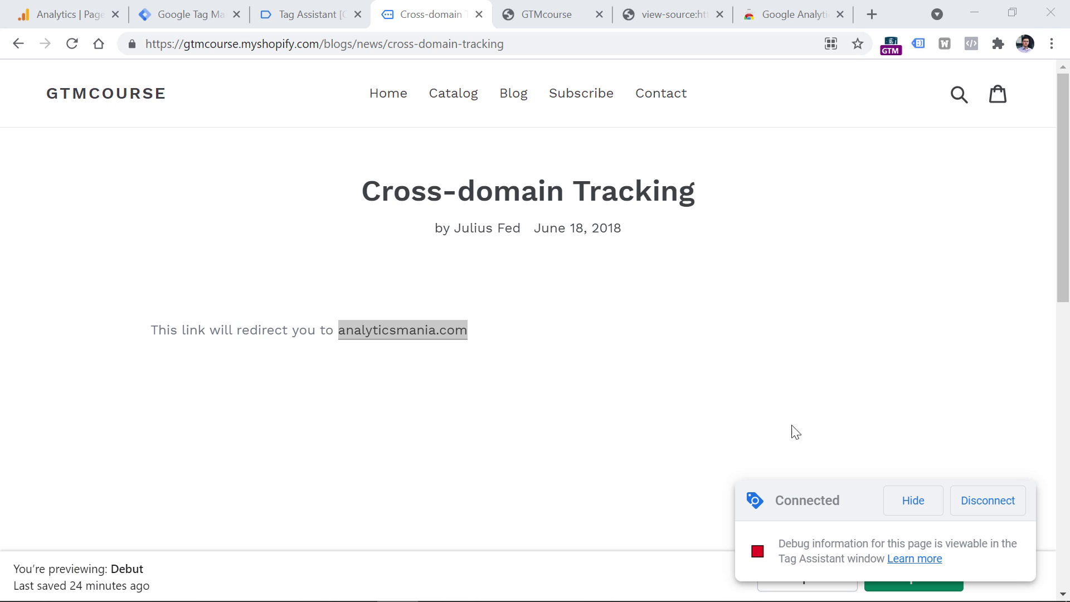
left_click(63, 6)
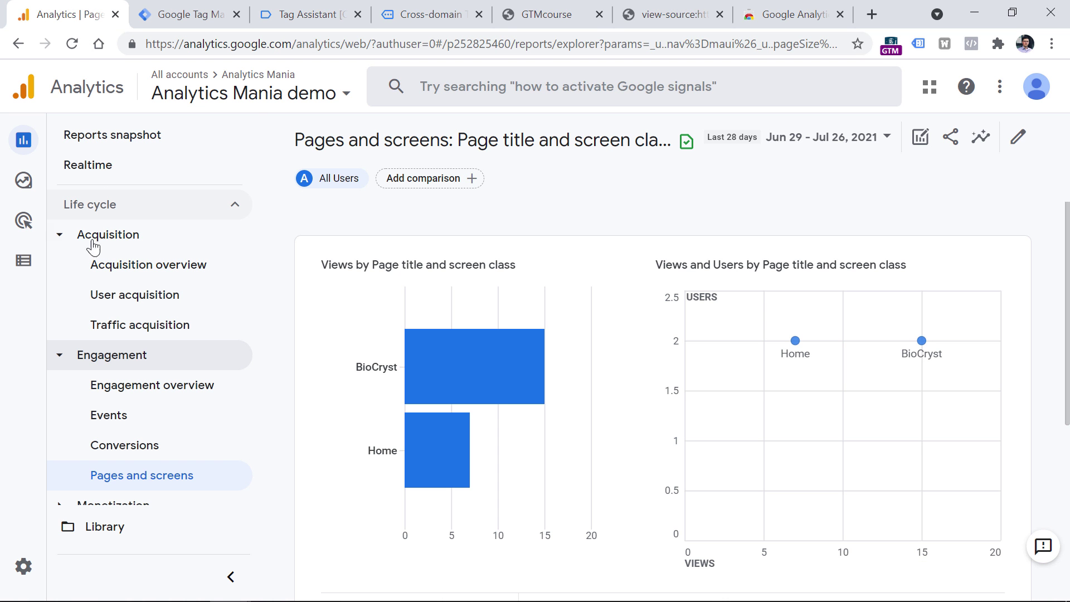
left_click(23, 567)
- Open Configure your domains under the GTM Sandbox website stream's More Tagging Settings
left_click(479, 363)
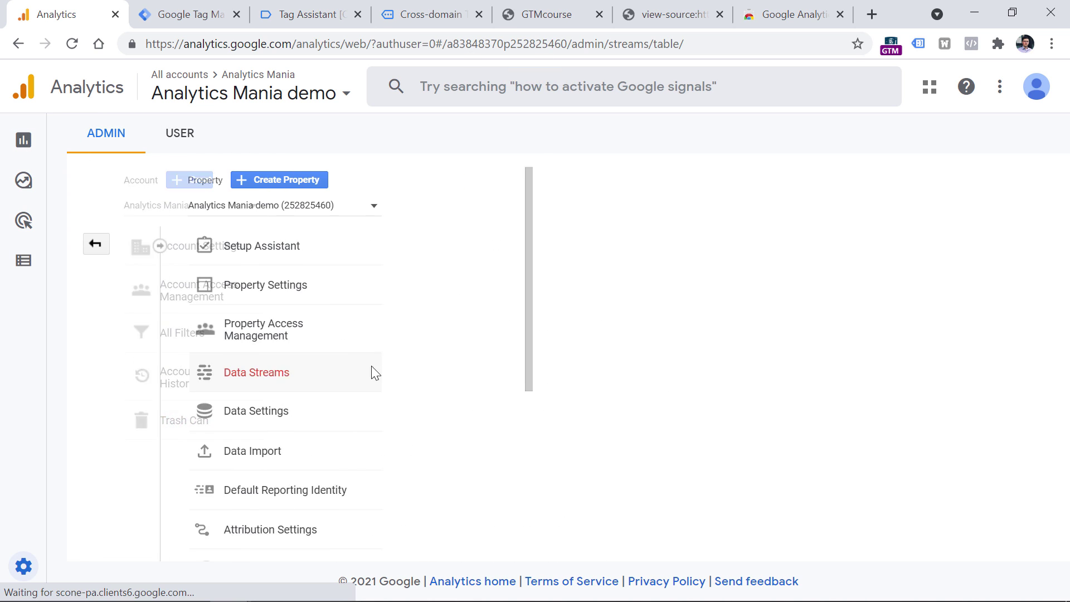
left_click(490, 298)
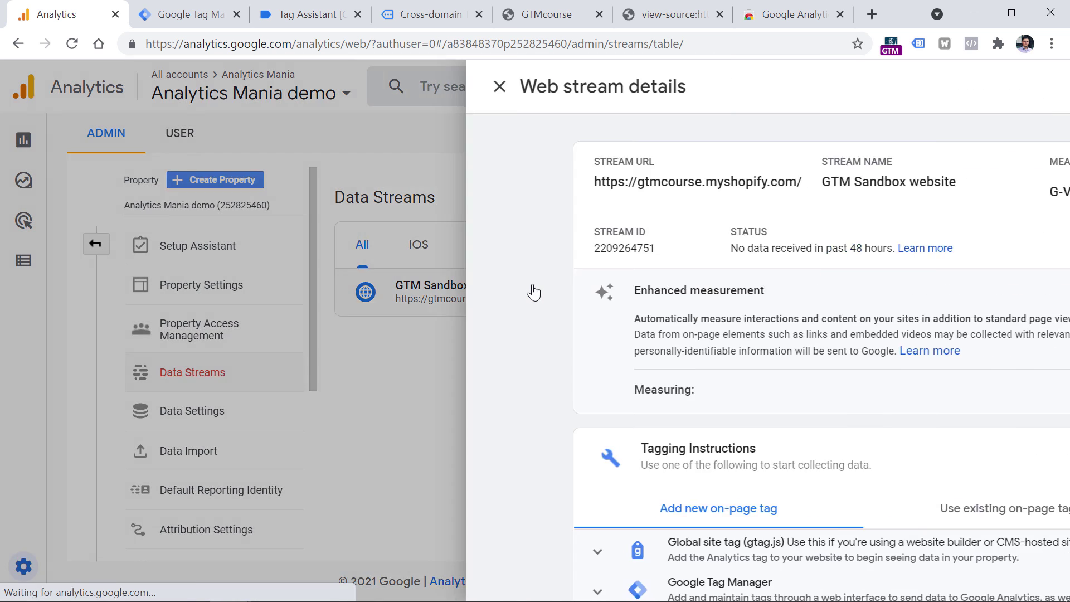
scroll(442, 270, "down", 4)
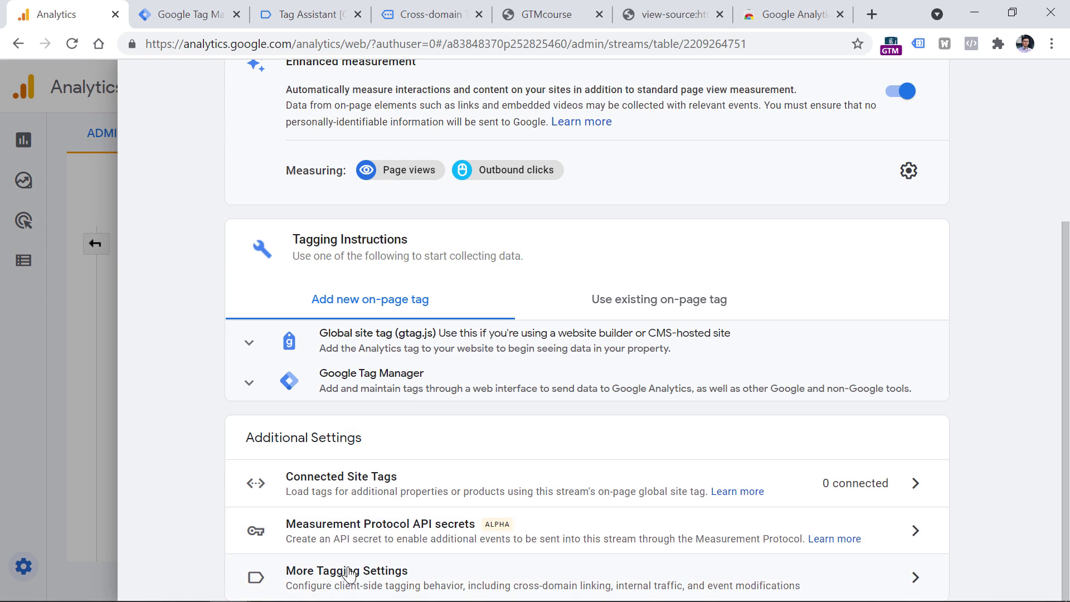
left_click(369, 573)
left_click(906, 499)
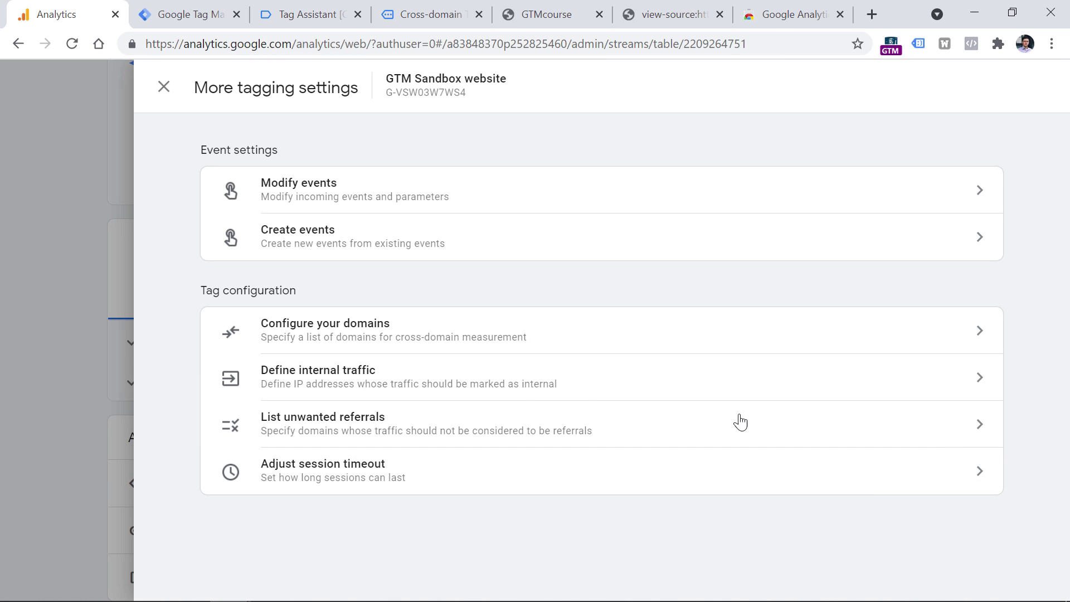
left_click(337, 342)
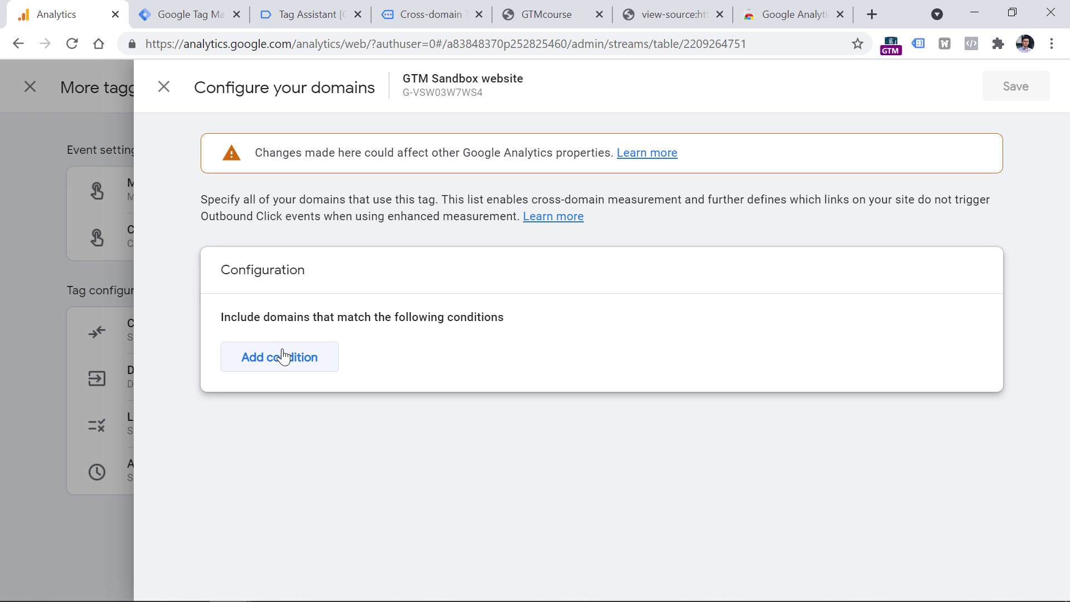
key("ctrl+4")
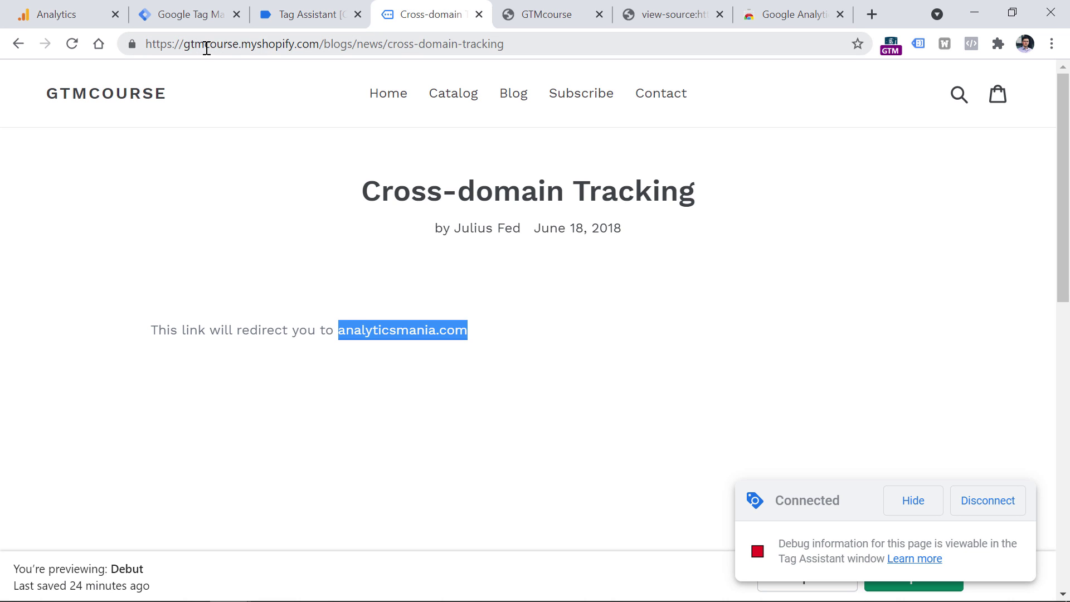
key("ctrl+1")
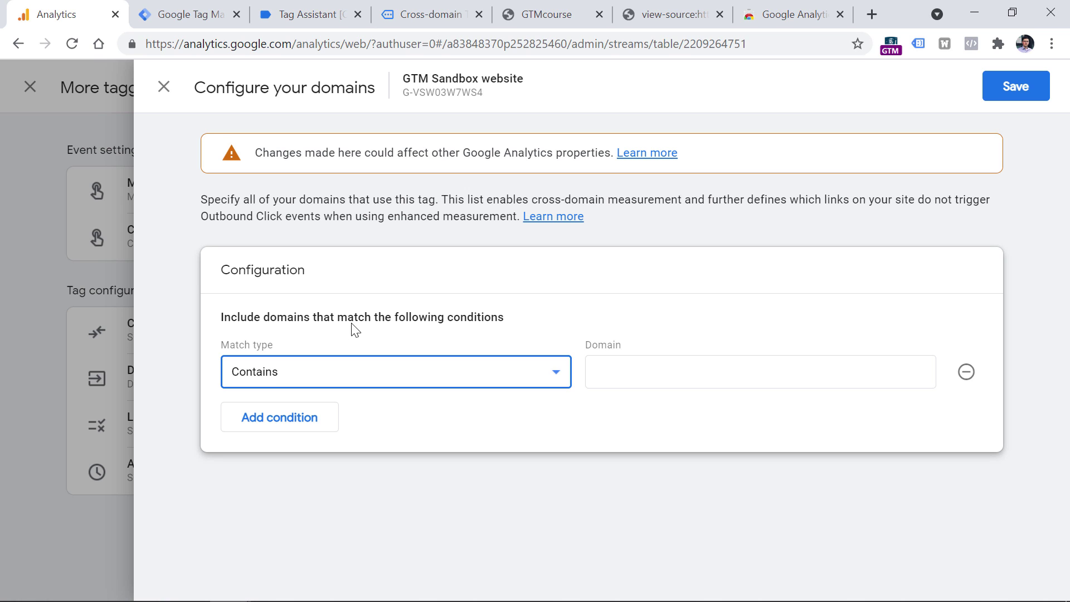
- Add Contains conditions for myshopify.com and analyticsmania.com and save the cross-domain configuration
left_click(597, 370)
key("ctrl+v")
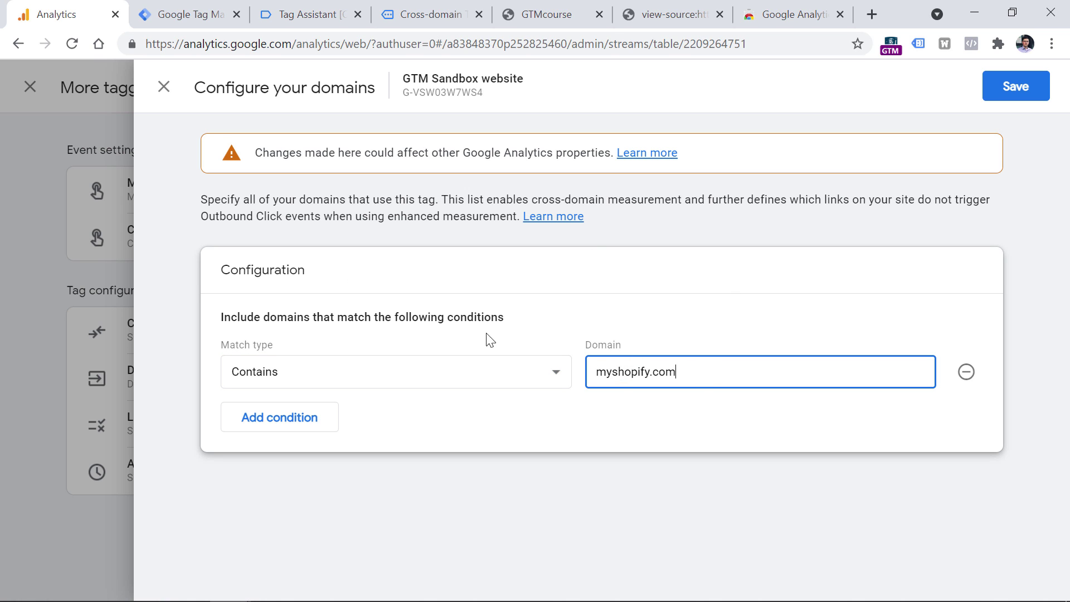
left_click(279, 417)
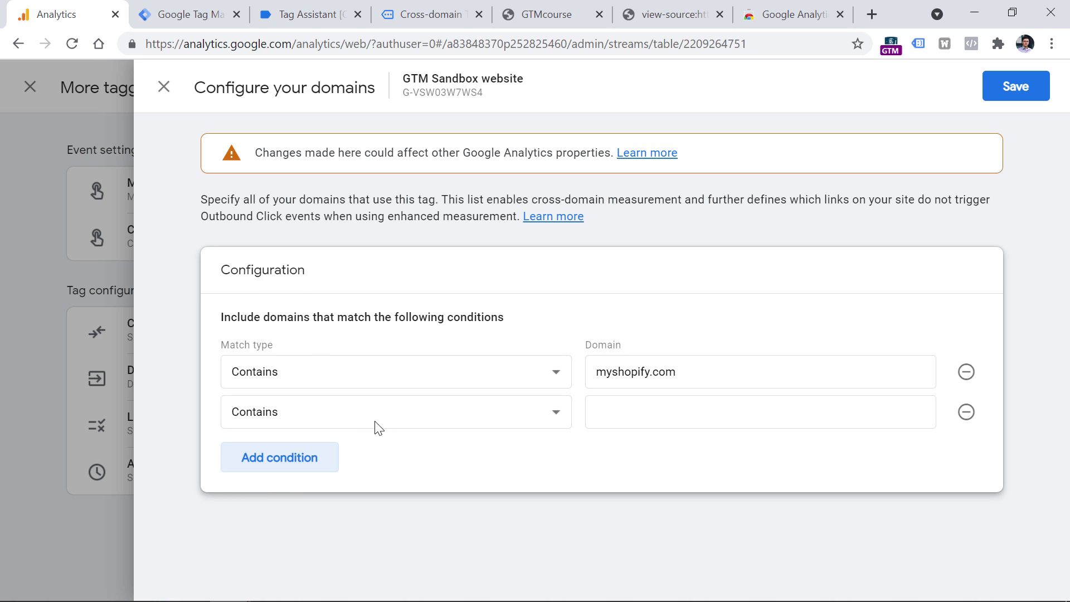
left_click(390, 14)
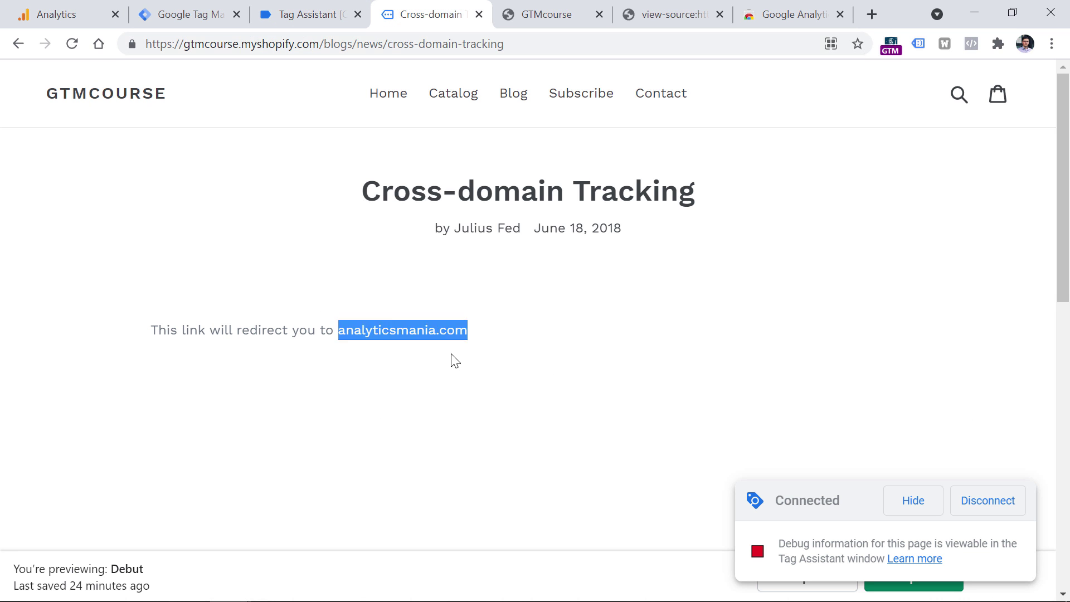
left_click_drag(487, 334, 338, 332)
key("ctrl+c")
key("ctrl+1")
key("ctrl+v")
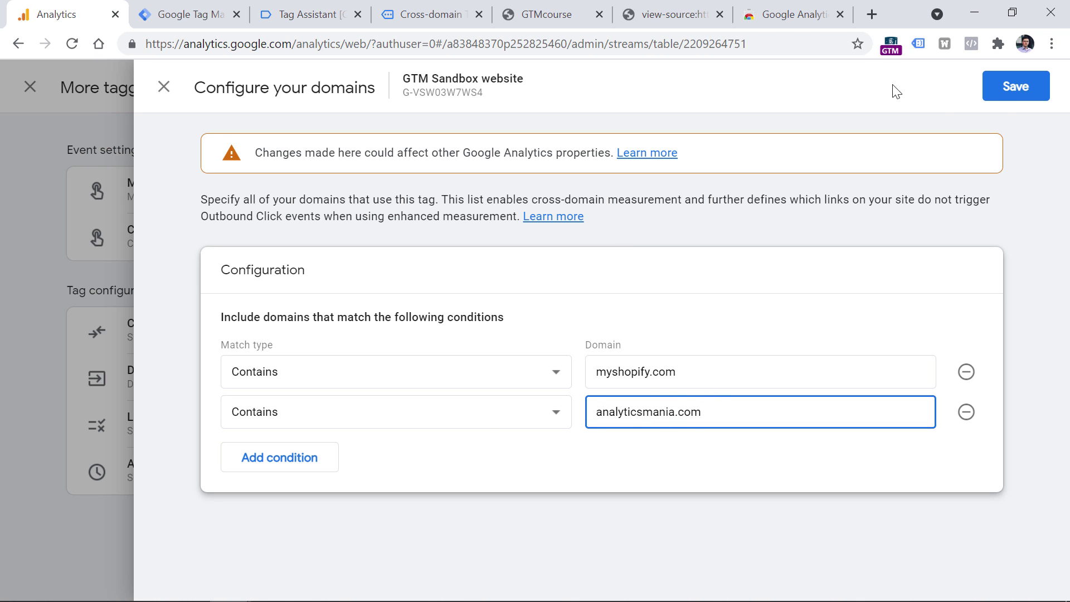
left_click(1020, 87)
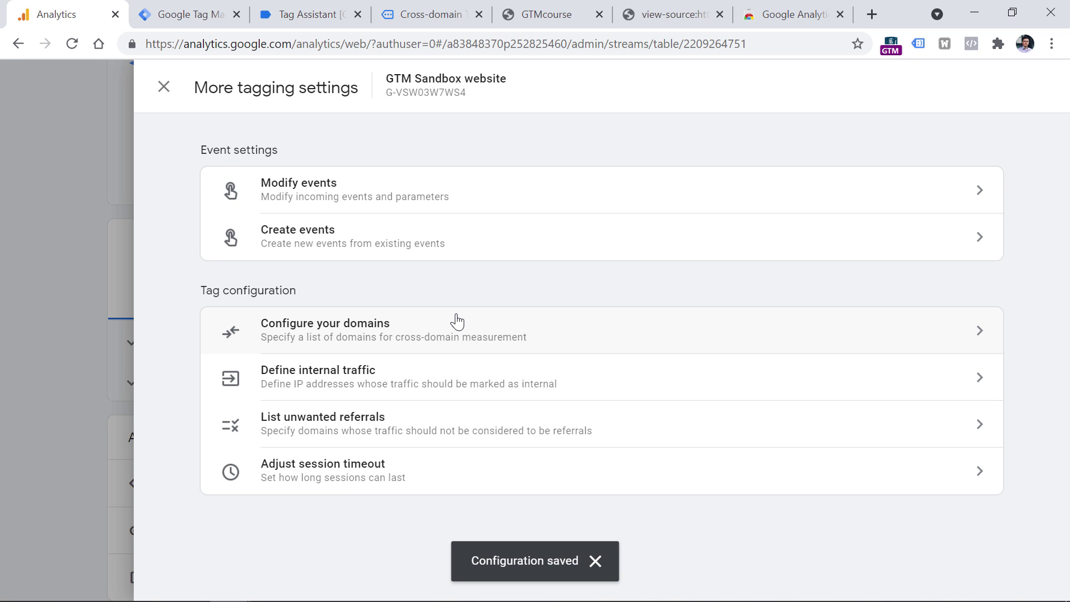
key("ctrl+Tab")
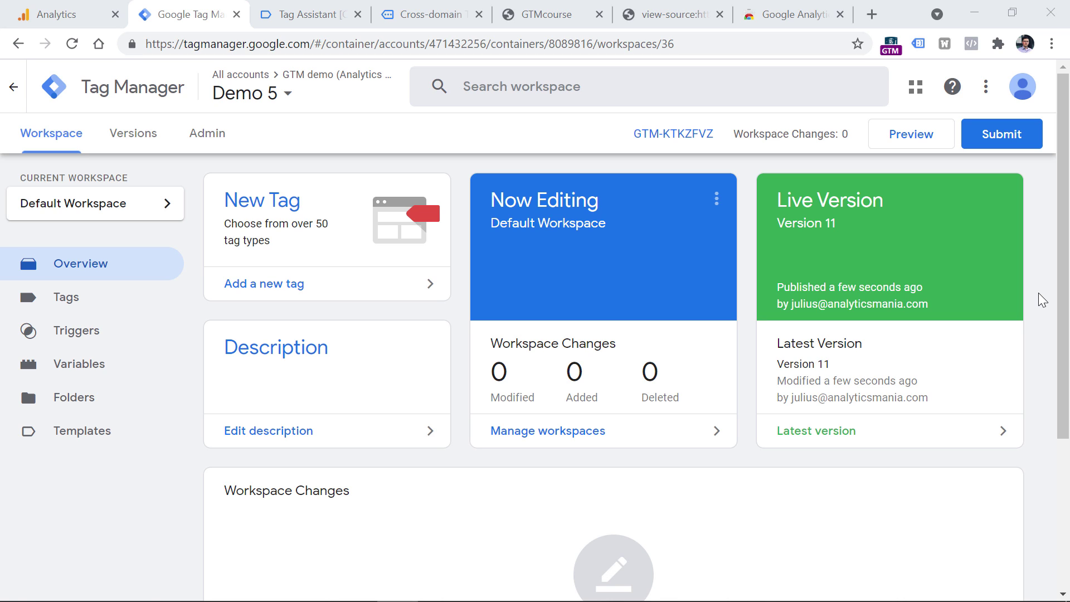
- Start a Tag Manager preview session and follow the shop's link to analyticsmania.com
left_click(915, 136)
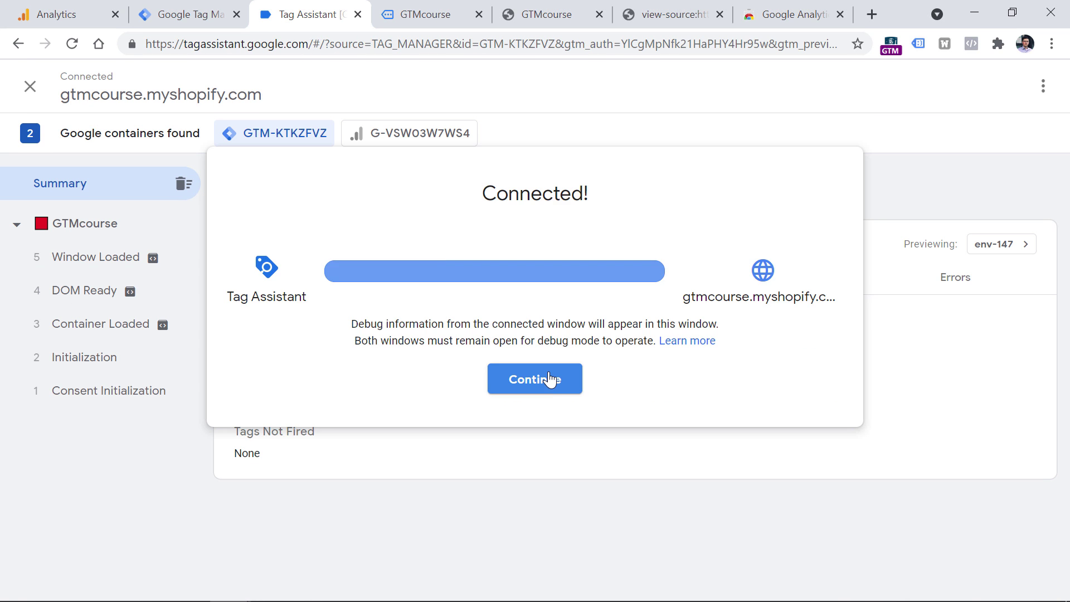
left_click(546, 378)
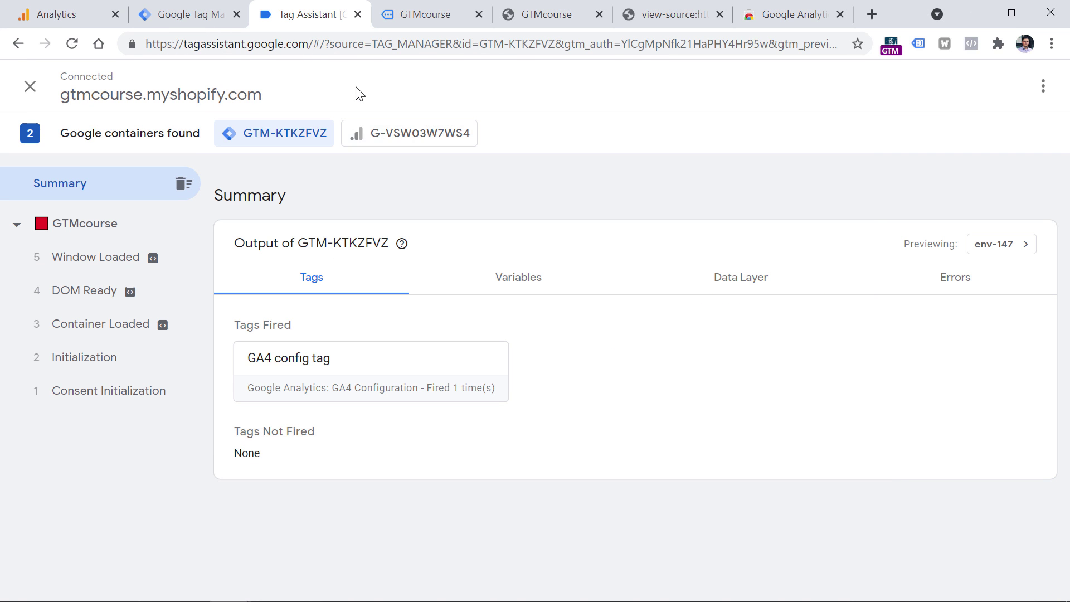
key("ctrl+Tab")
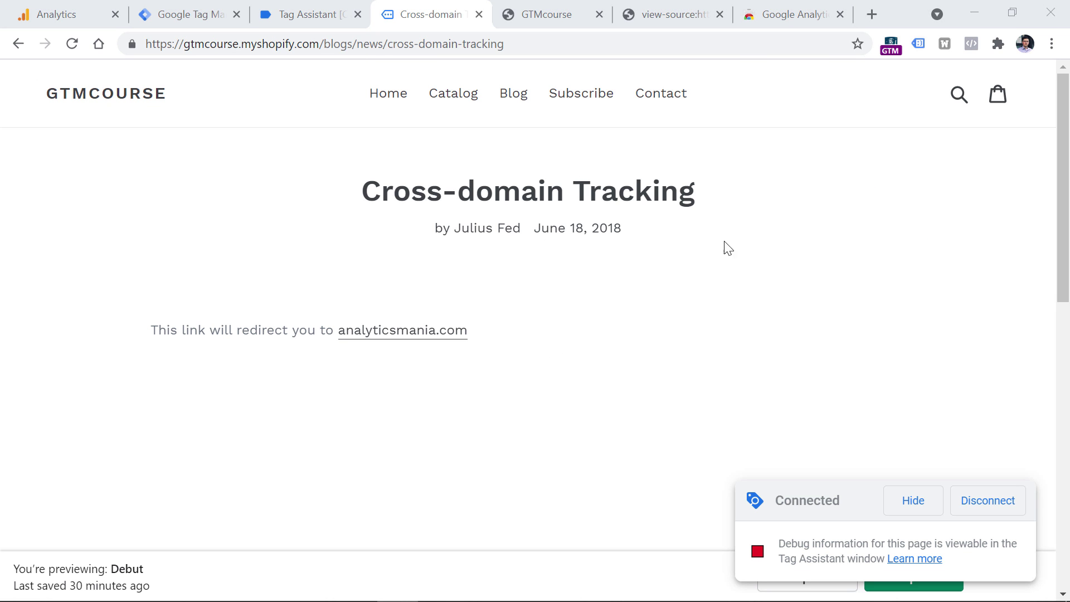
left_click(394, 332)
- Reload the analyticsmania.com homepage using the address carrying the _gl linker parameter
left_click(278, 6)
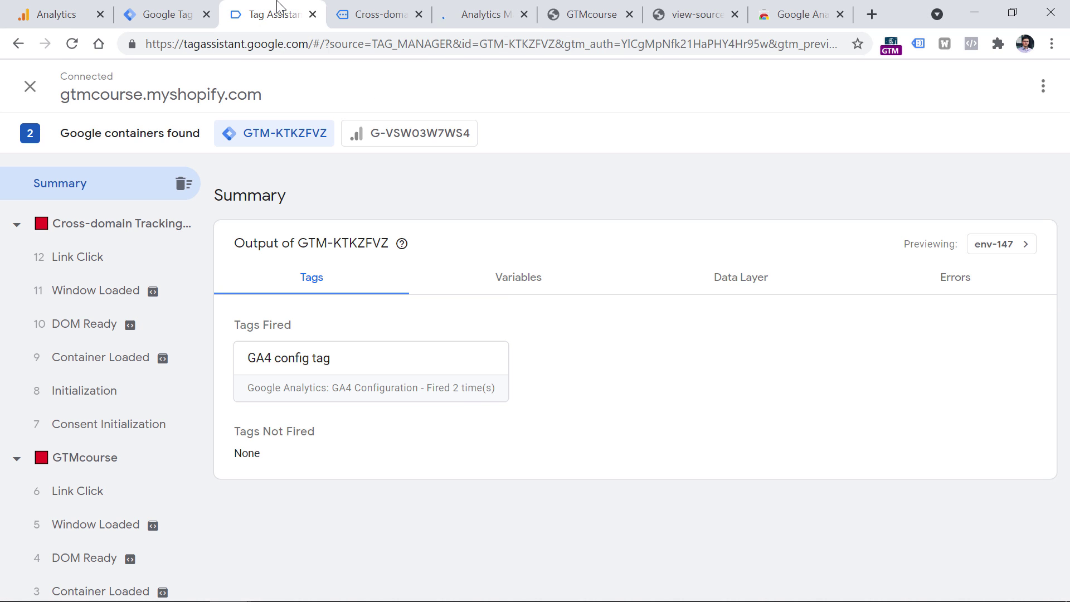
left_click(485, 14)
left_click(270, 14)
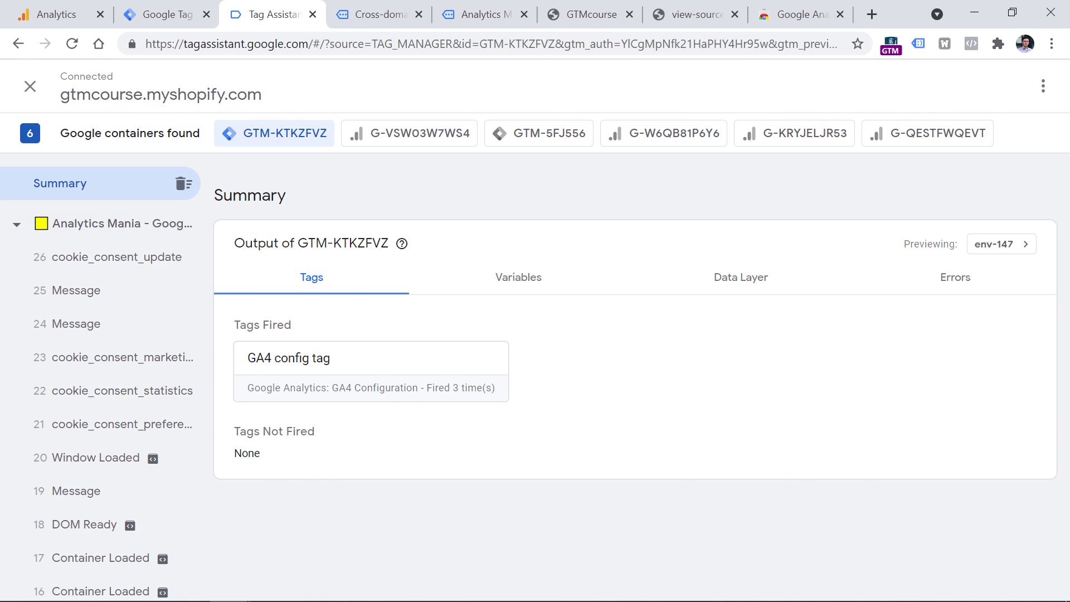
key("ctrl+5")
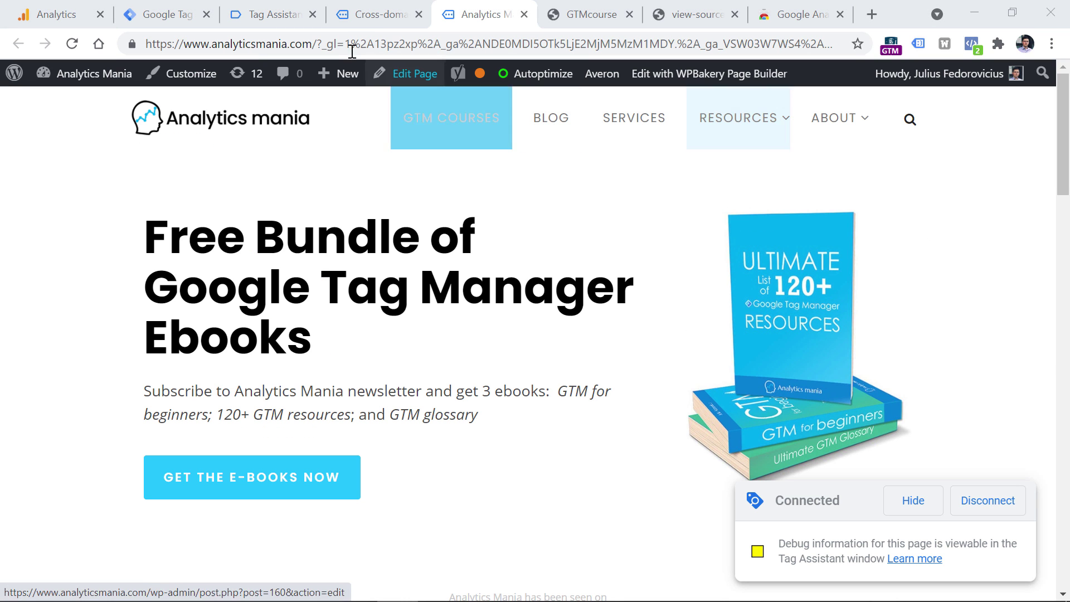
left_click_drag(318, 45, 886, 27)
key("Left")
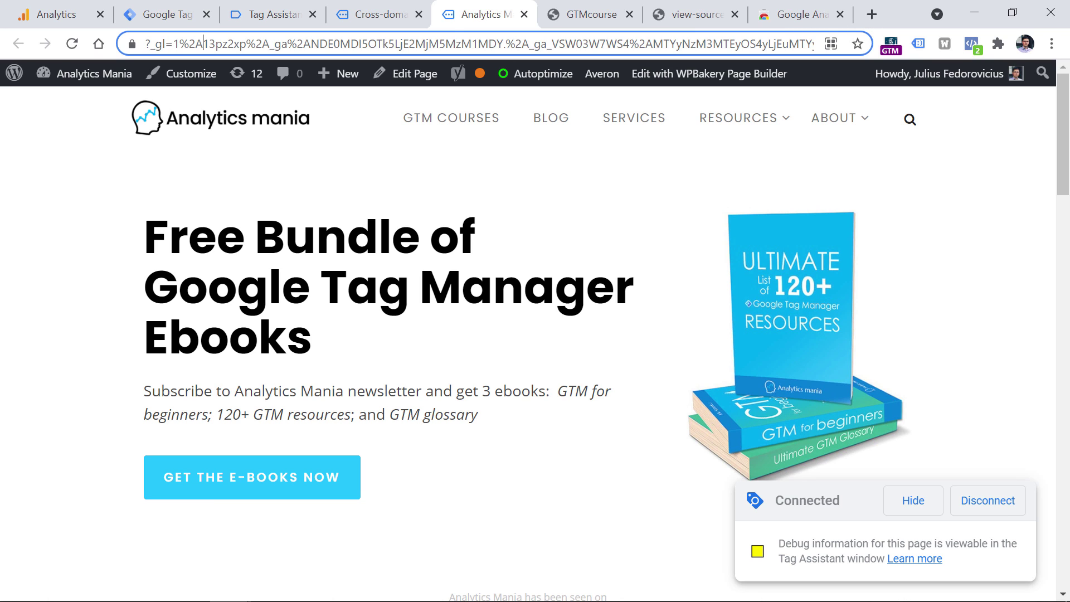
key("Return")
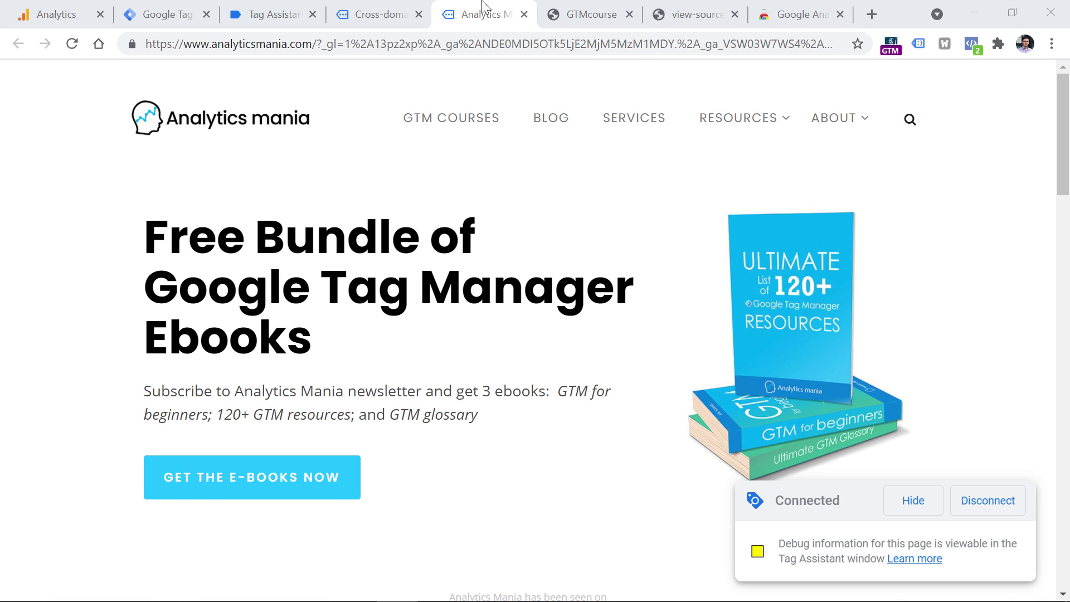
- In DevTools Application > Cookies, filter analyticsmania.com cookies by _ga and view its value
left_click(1053, 45)
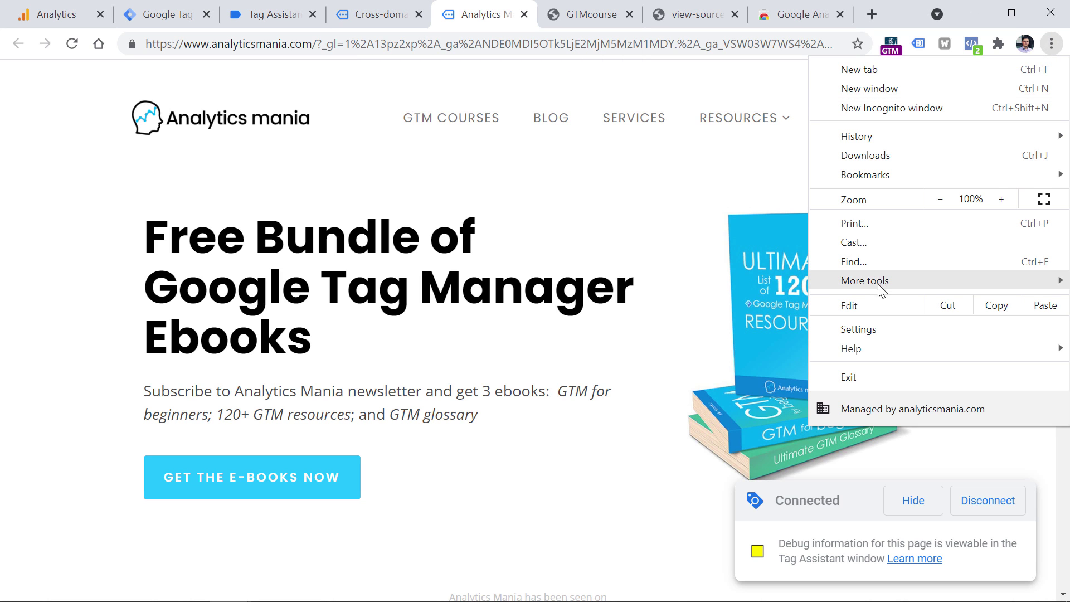
mouse_move(881, 280)
left_click(645, 415)
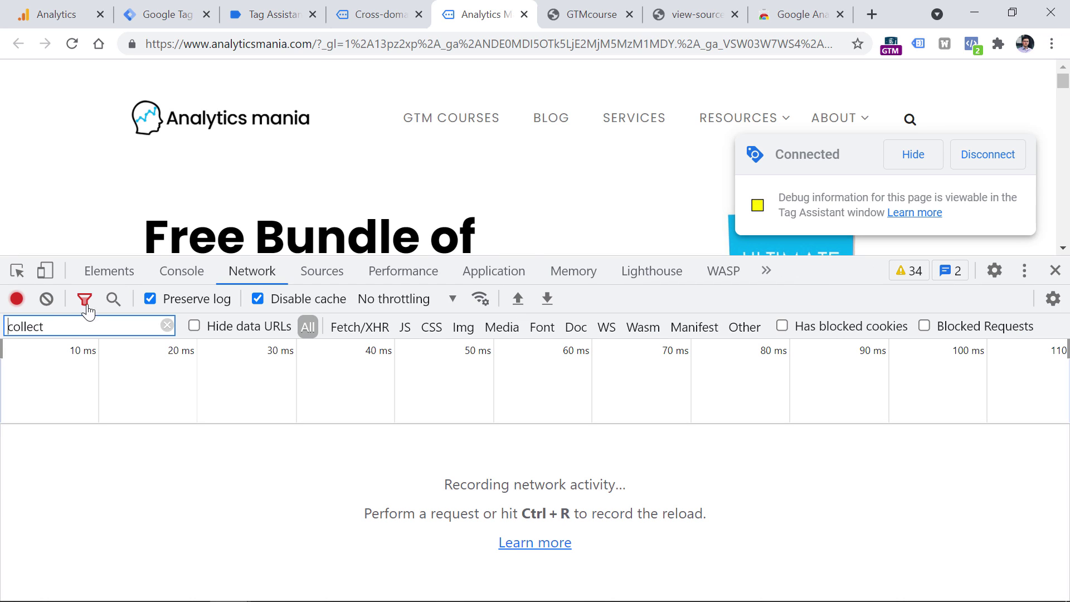
left_click(494, 270)
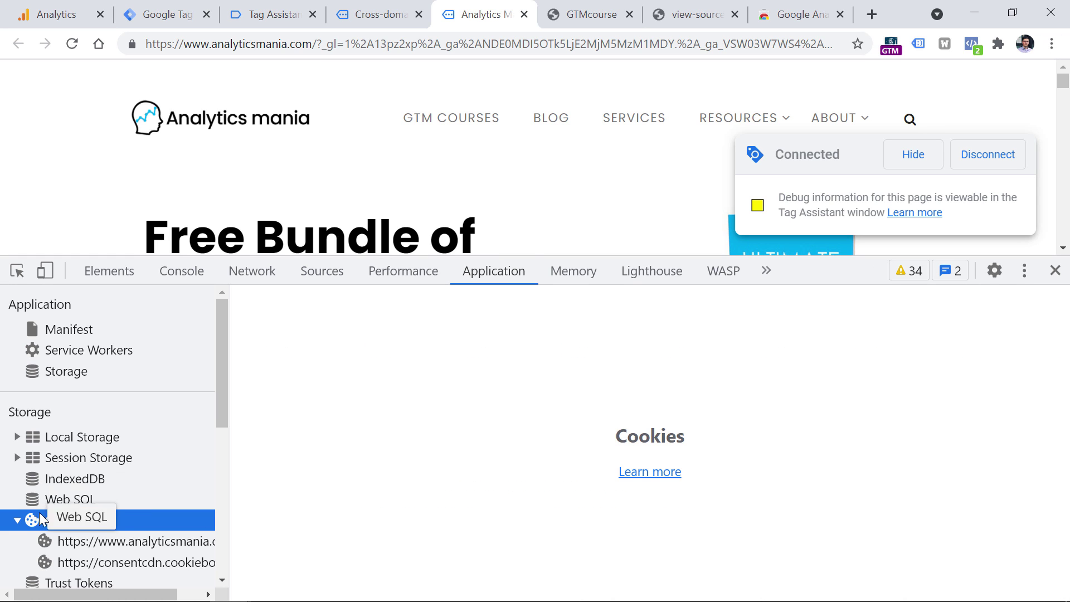
left_click(80, 546)
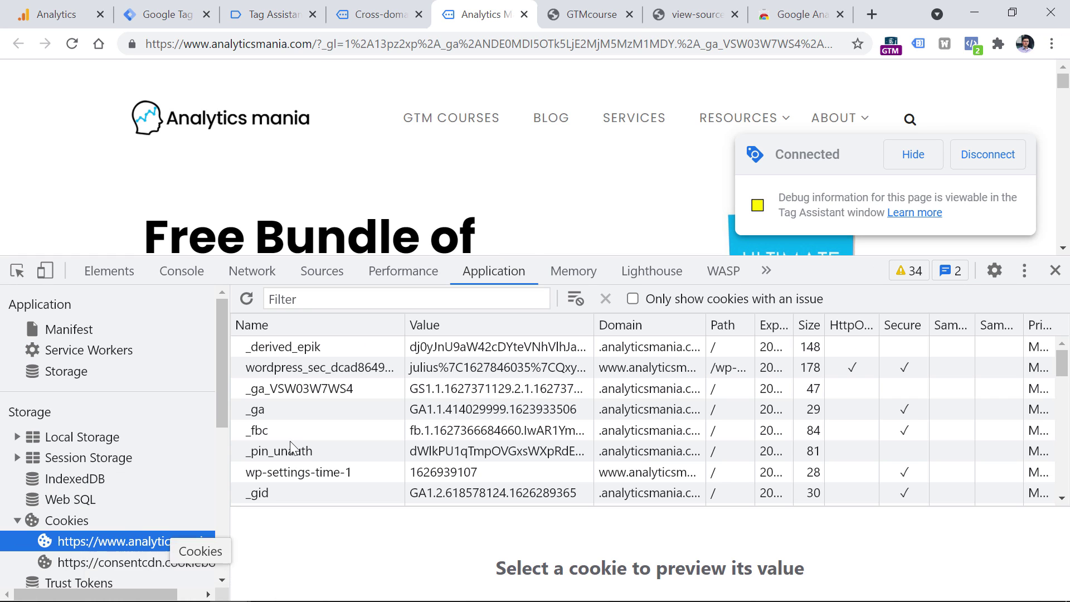
left_click(301, 298)
type("_ga")
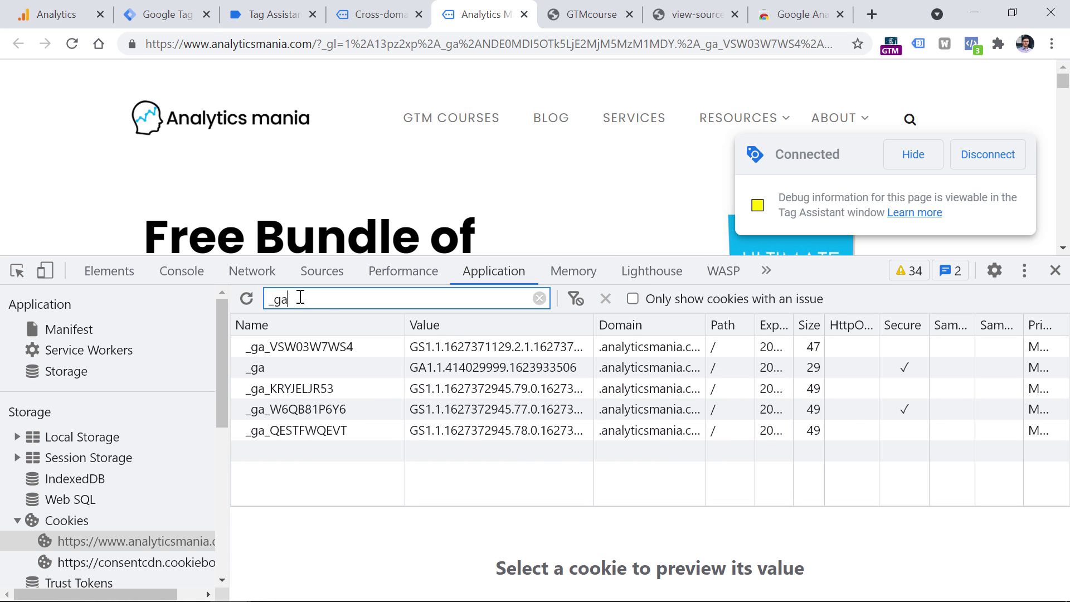
left_click(313, 368)
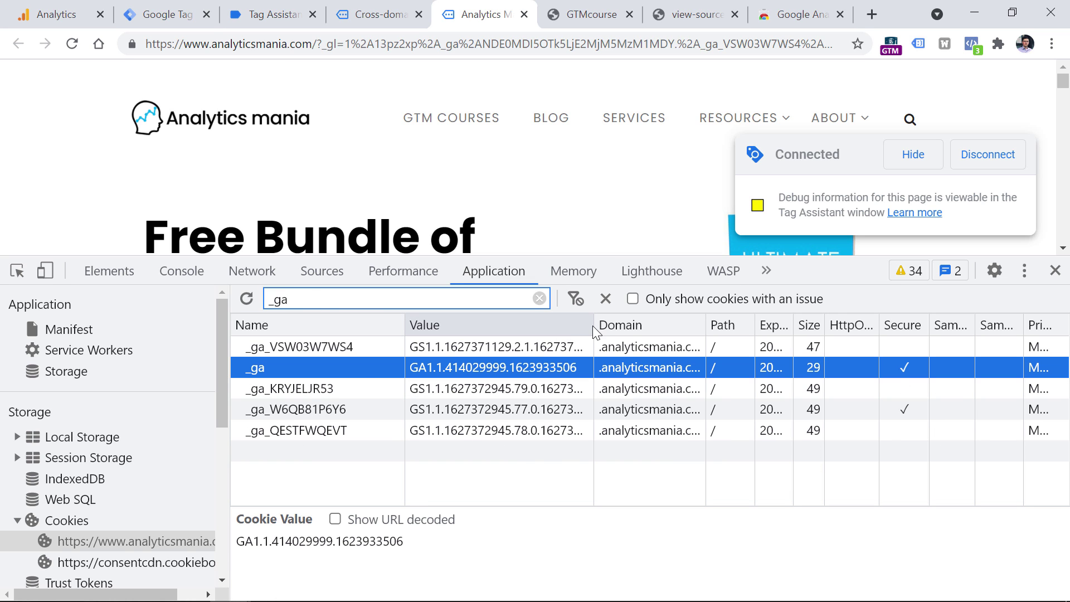
left_click_drag(594, 326, 704, 325)
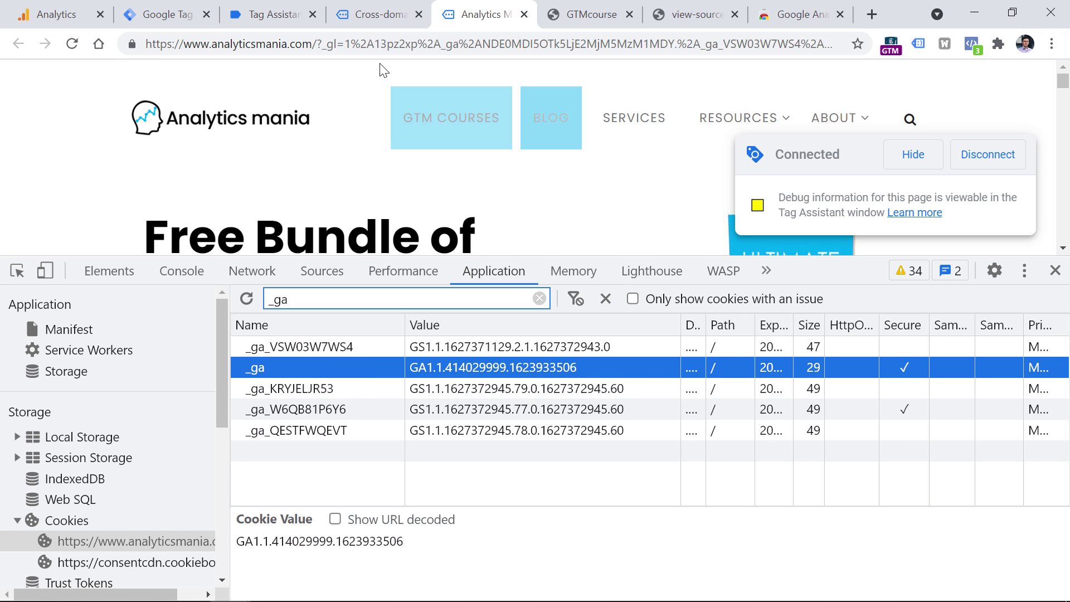
- Confirm gtmcourse.myshopify.com's _ga cookie matches GA1.1.414029999.1623933506, then return to Analytics
left_click(365, 13)
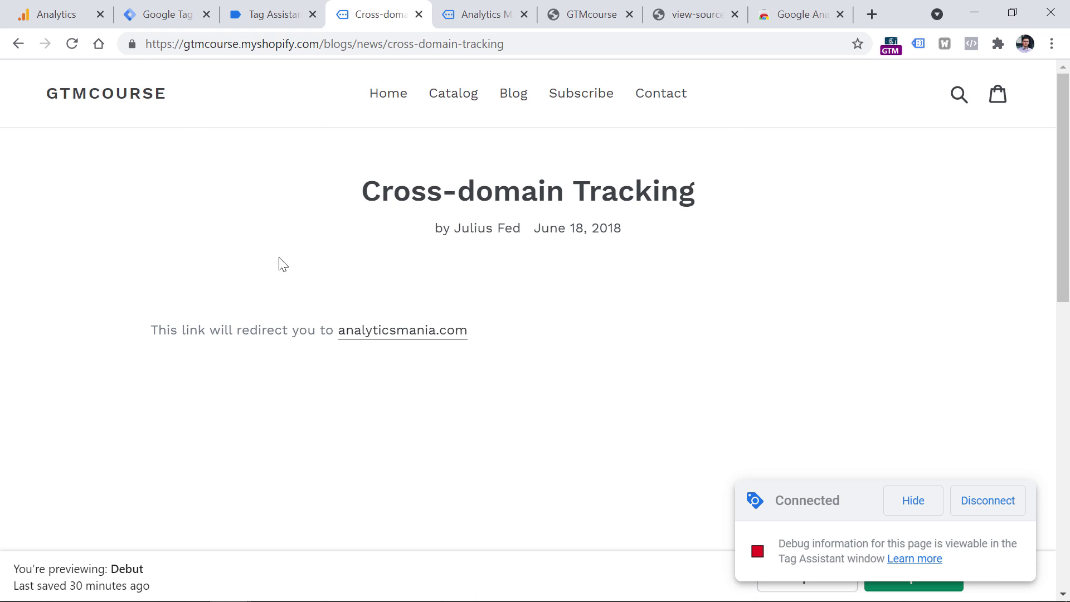
left_click(1052, 43)
mouse_move(866, 279)
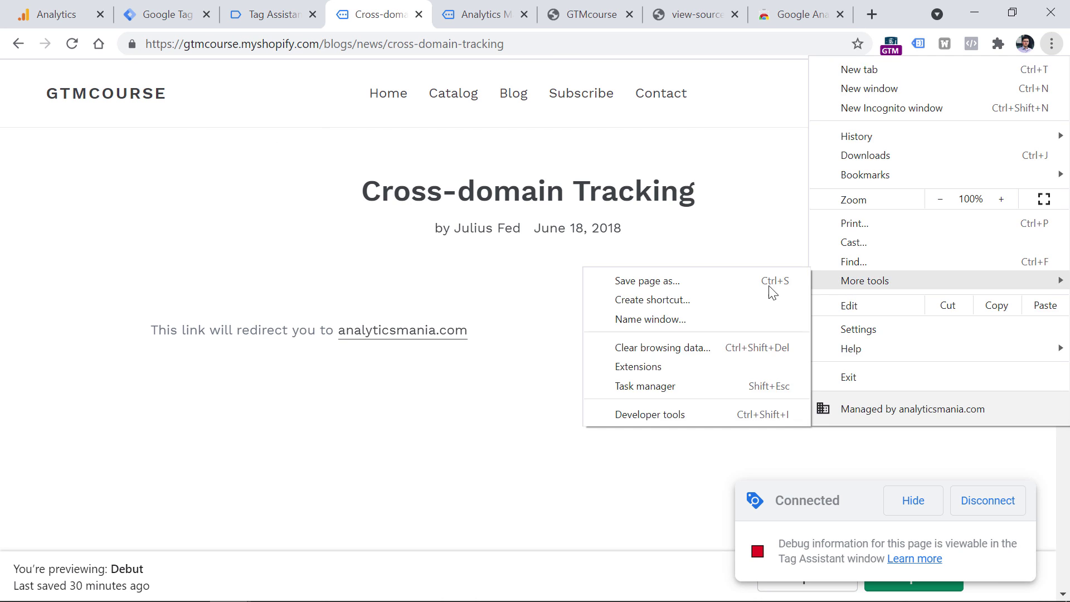
left_click(626, 547)
left_click(100, 544)
left_click(283, 299)
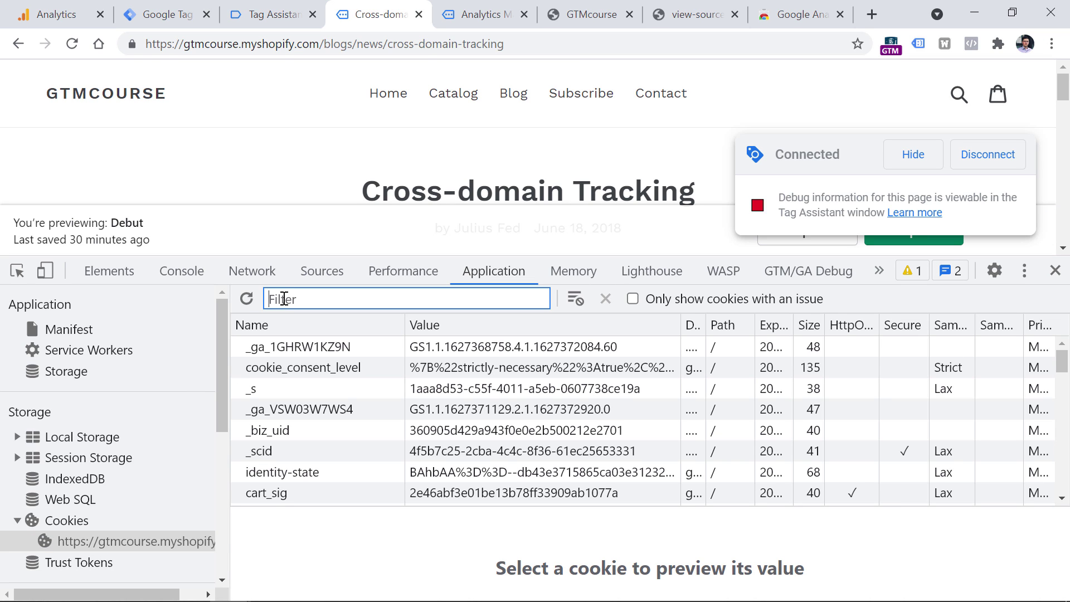
type("_ga")
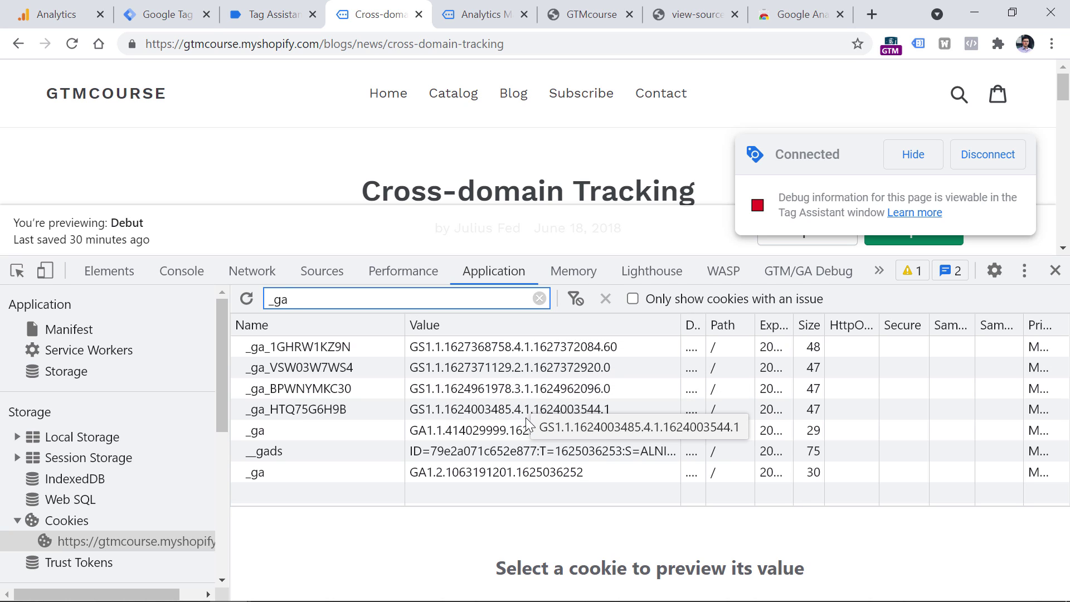
left_click(528, 428)
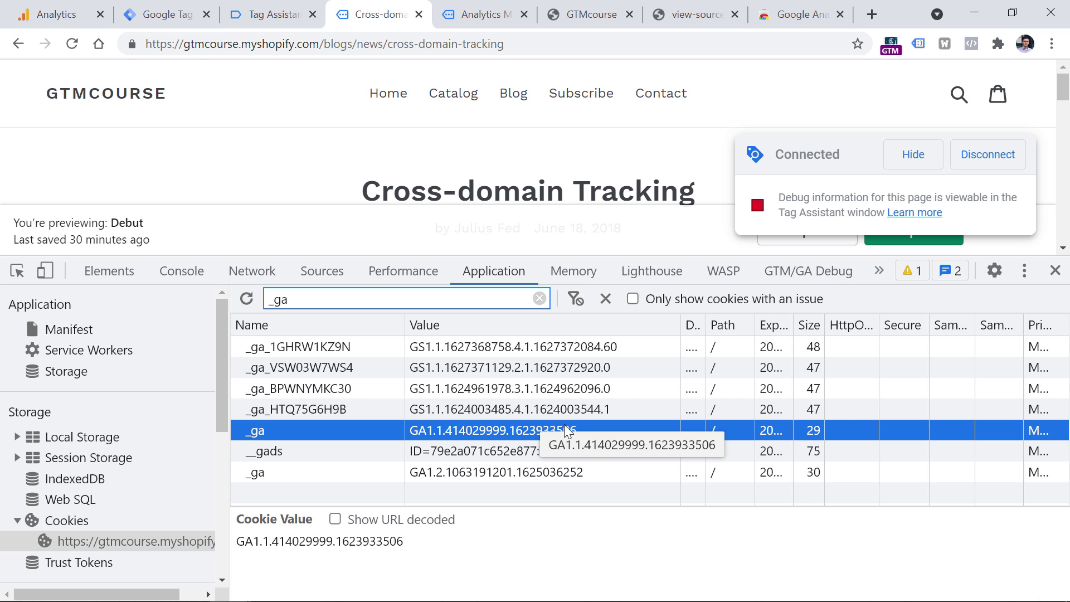
left_click(57, 7)
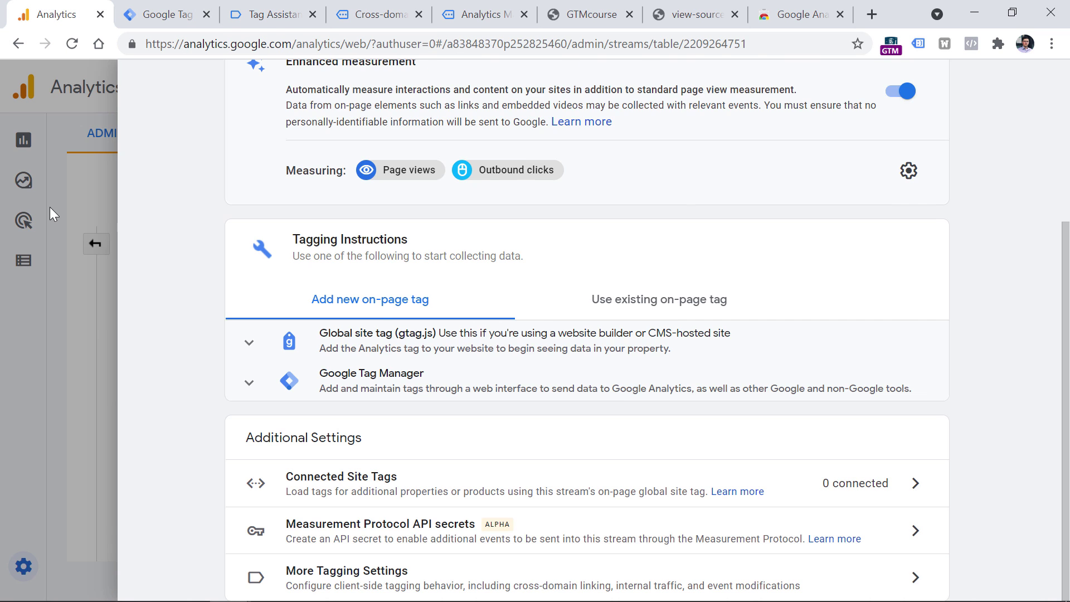
- Open Analytics DebugView and close the developer tools on the Cross-domain Tracking page
left_click(158, 261)
left_click(106, 258)
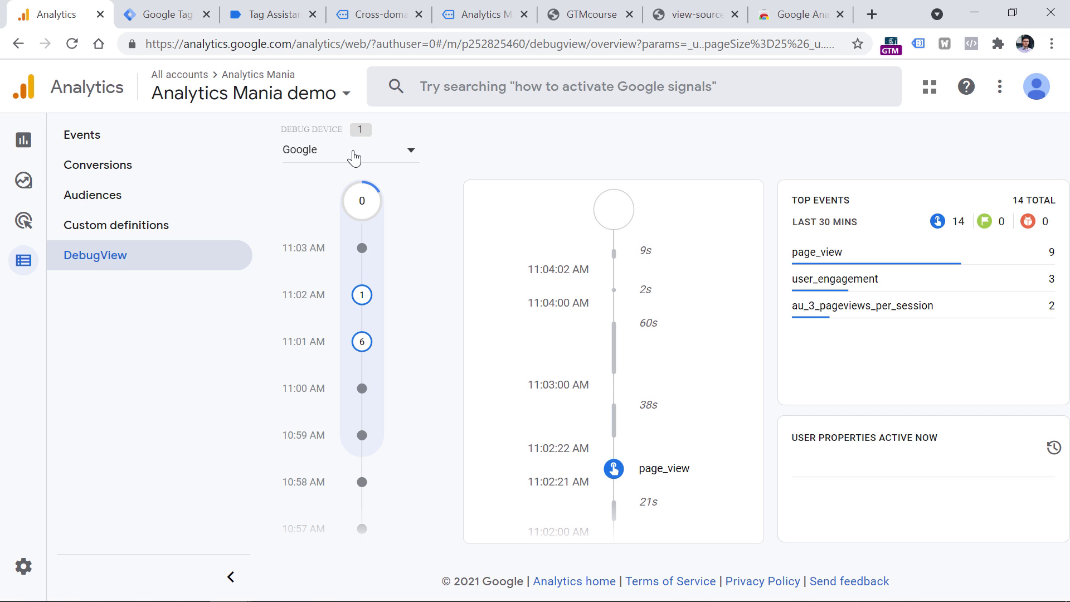
key("ctrl+4")
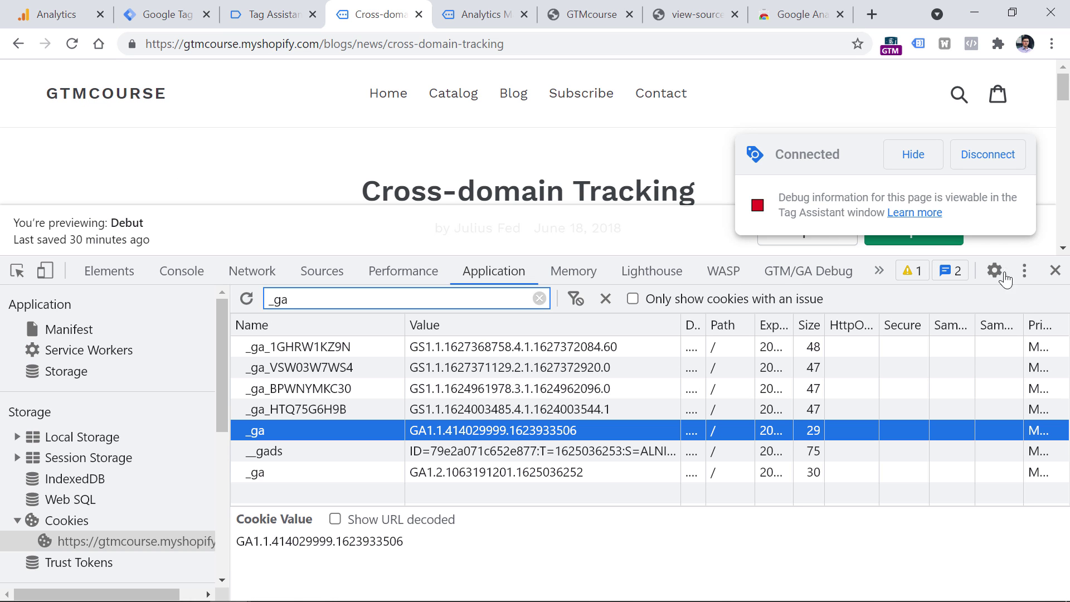
left_click(1055, 271)
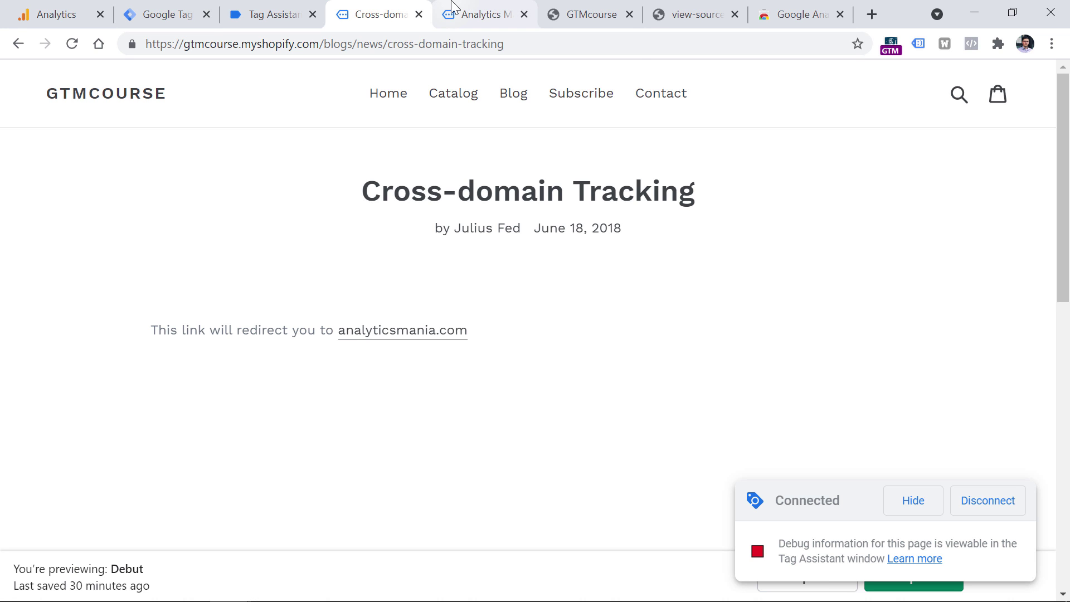
left_click(3, 6)
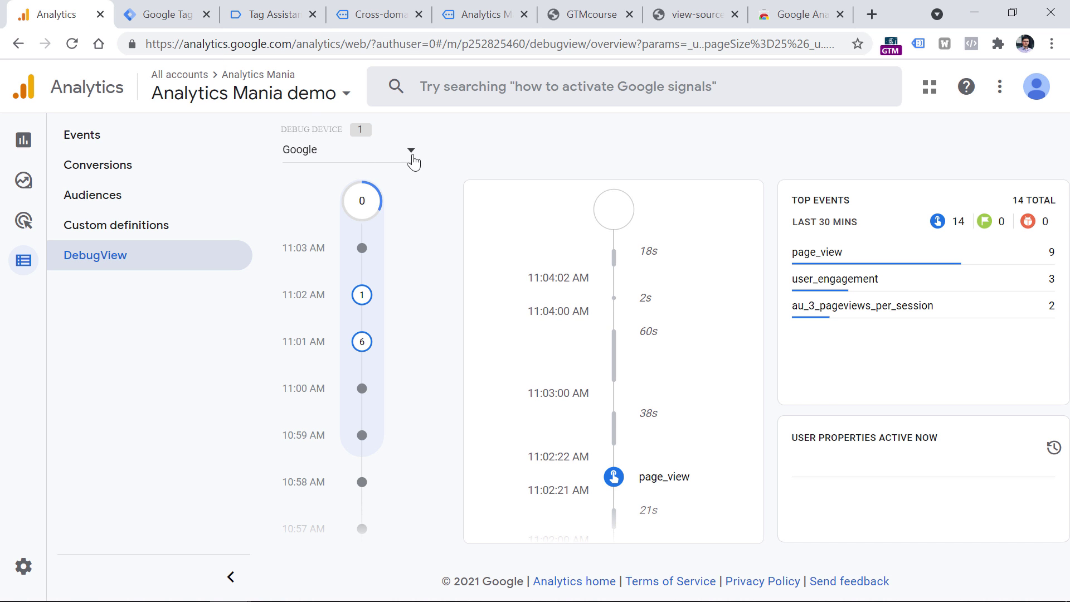
- Check page_location on two page_view events: gtmcourse.myshopify.com, then analyticsmania.com with _gl
scroll(614, 326, "down", 5)
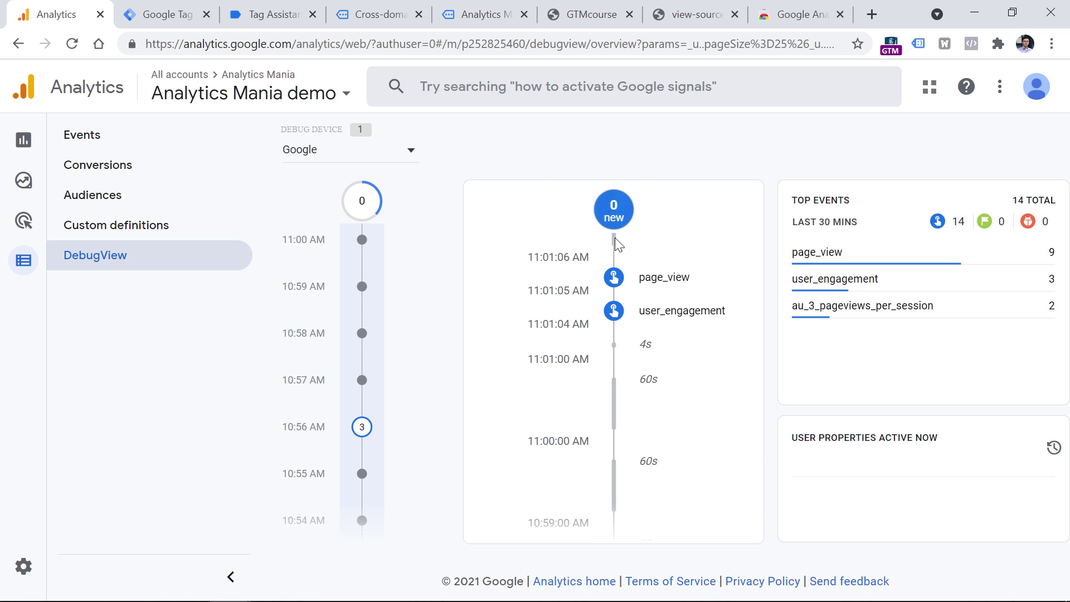
left_click(649, 278)
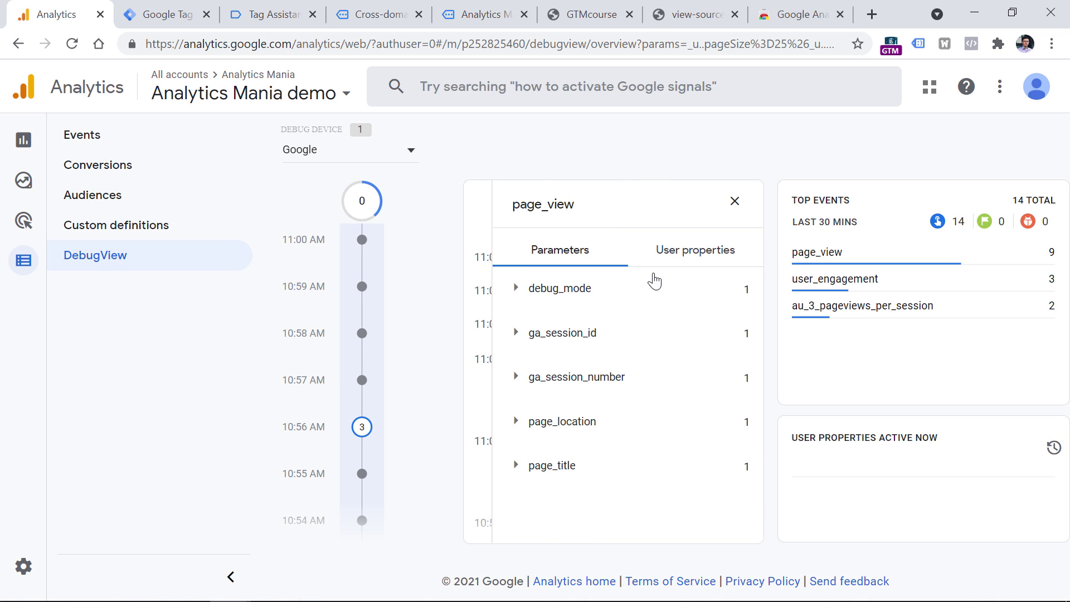
left_click(552, 423)
left_click_drag(555, 455, 685, 456)
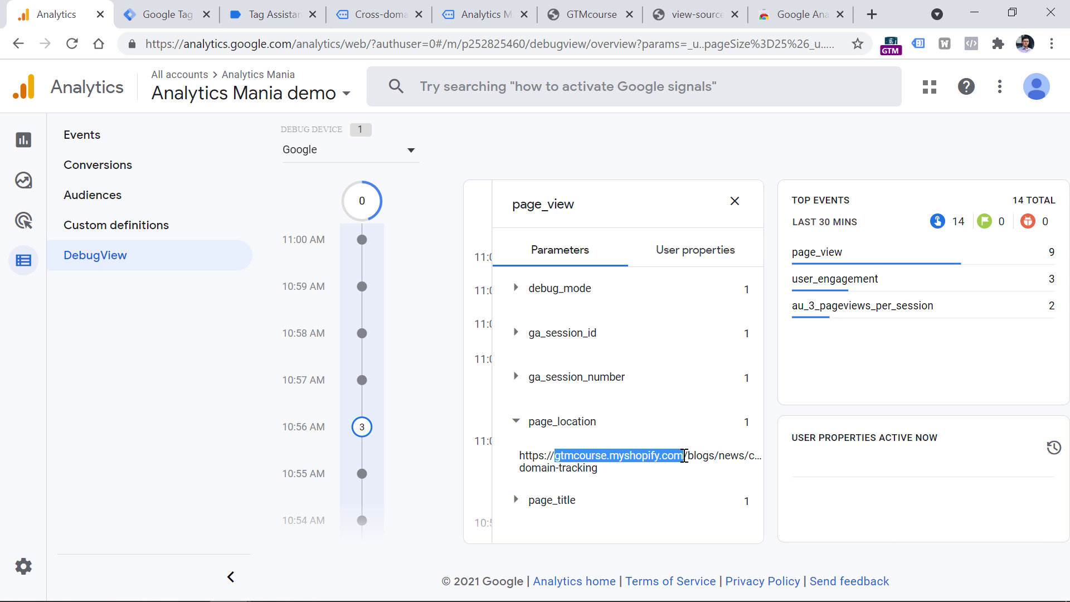
left_click(734, 201)
left_click(616, 363)
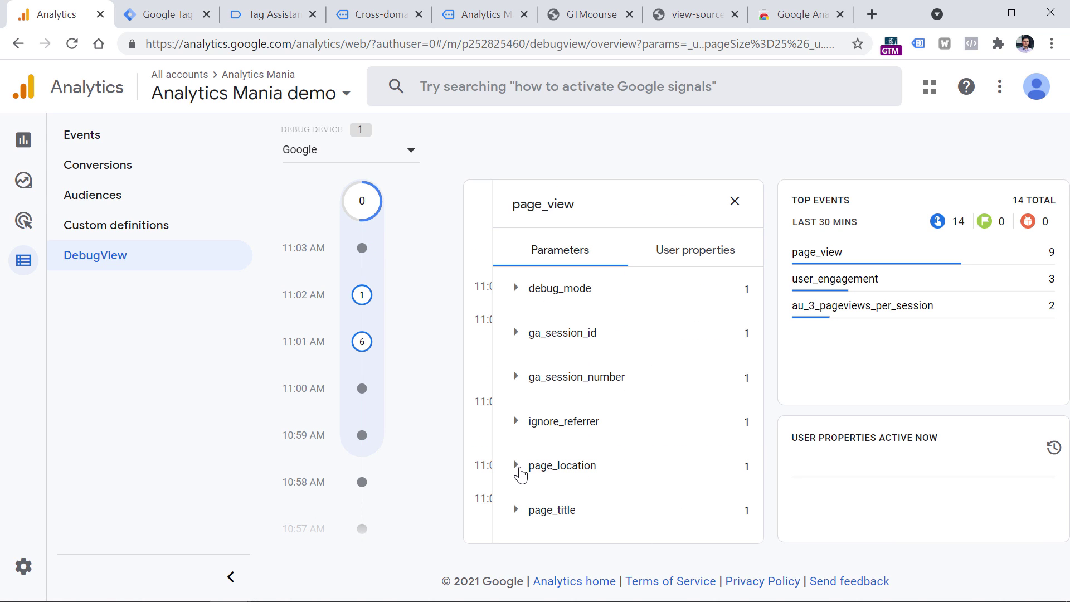
left_click(518, 469)
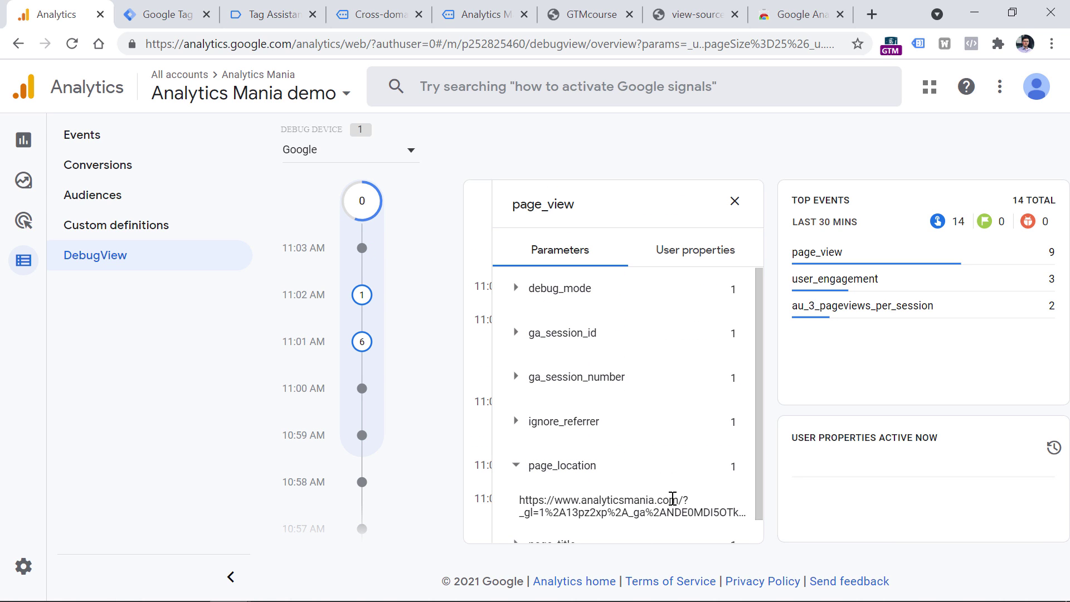
left_click(735, 201)
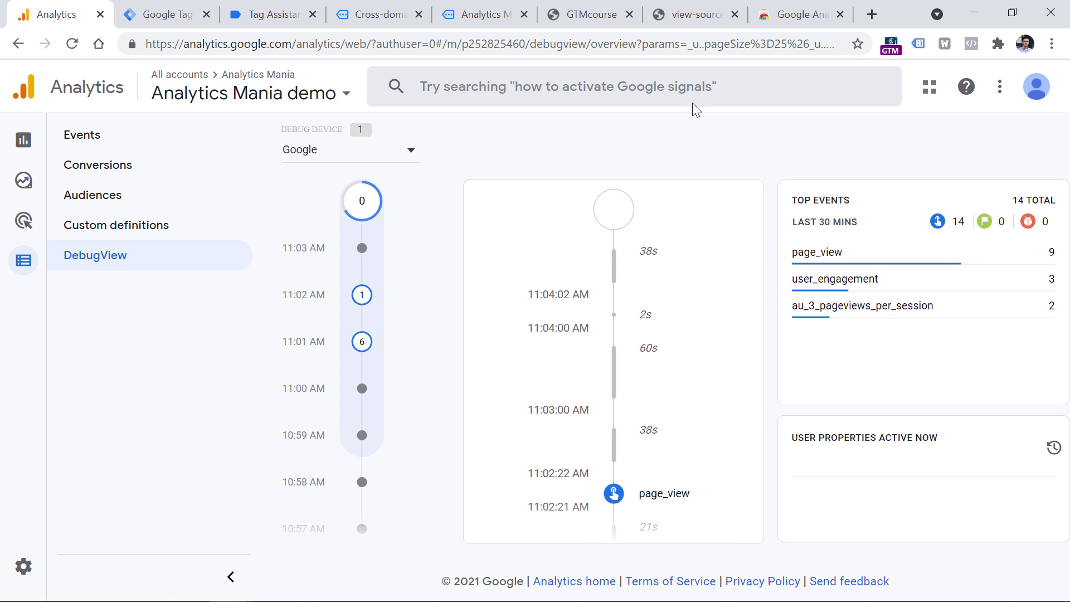